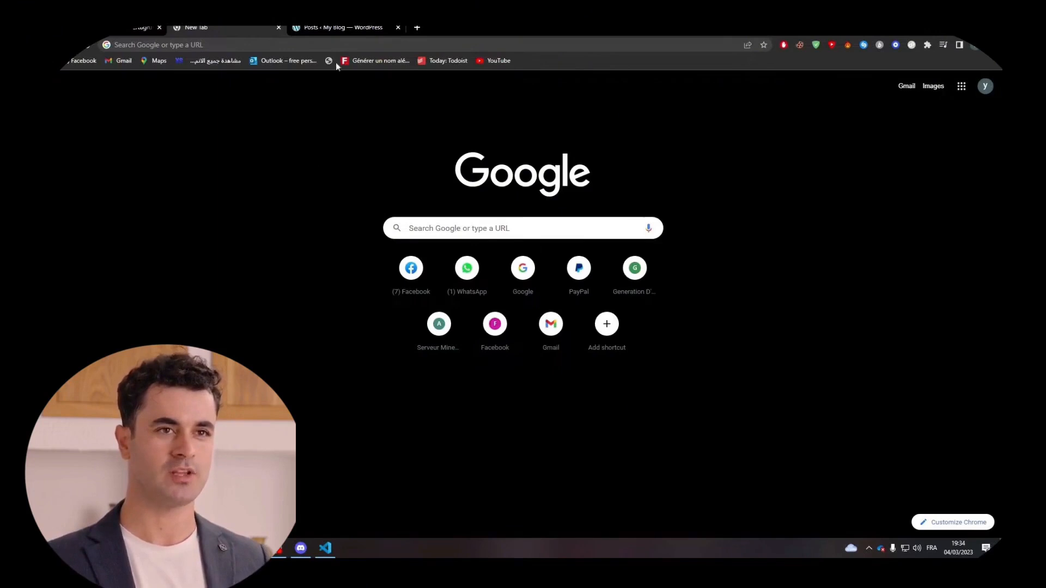
In the My Blog WordPress admin, search the plugin library for woocommerce and update the WooCommerce plugin.
{"action": "left_click", "coordinate": [330, 30]}
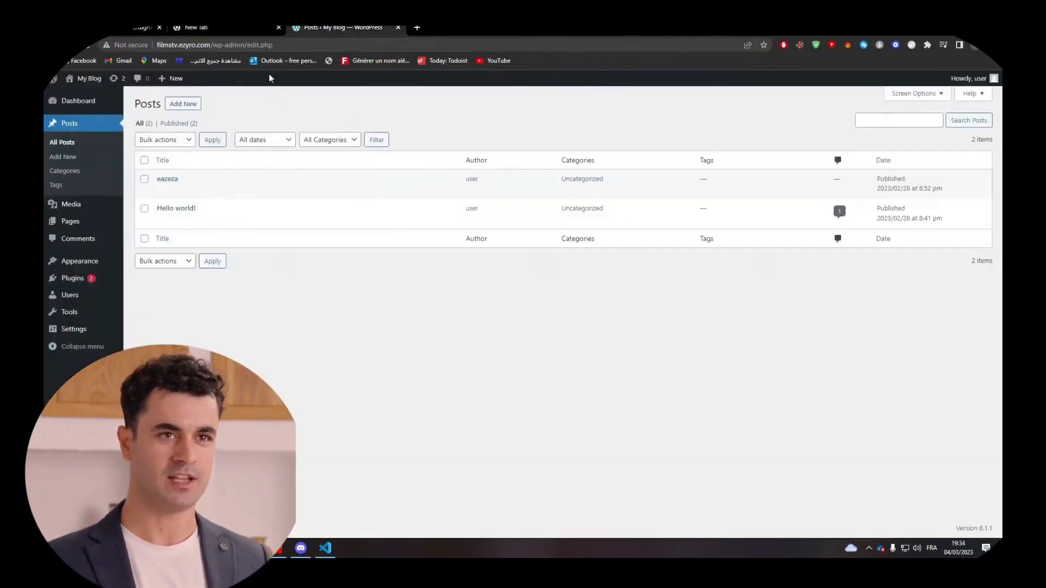
{"action": "left_click", "coordinate": [279, 27]}
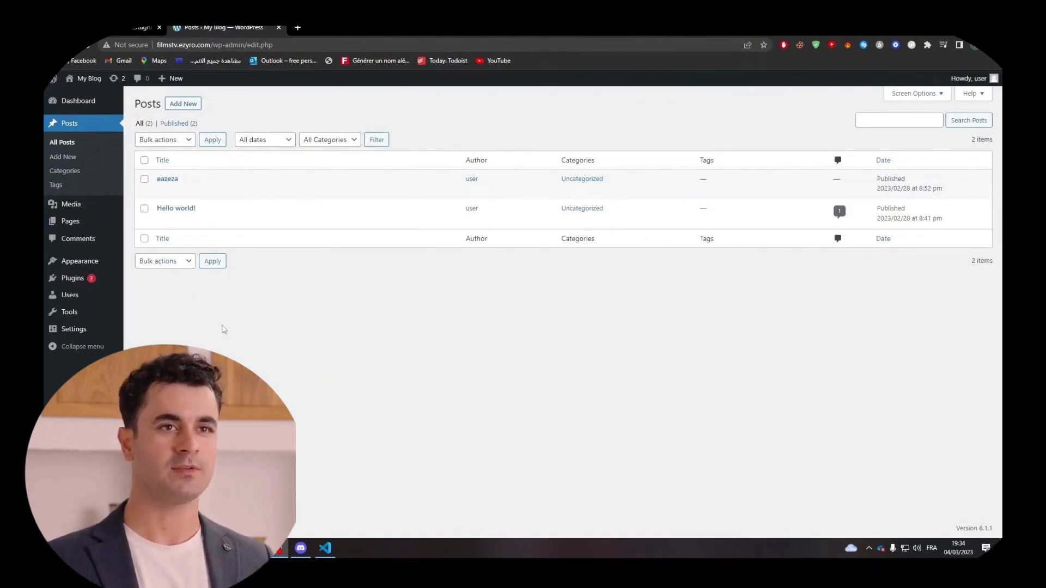
{"action": "mouse_move", "coordinate": [79, 283]}
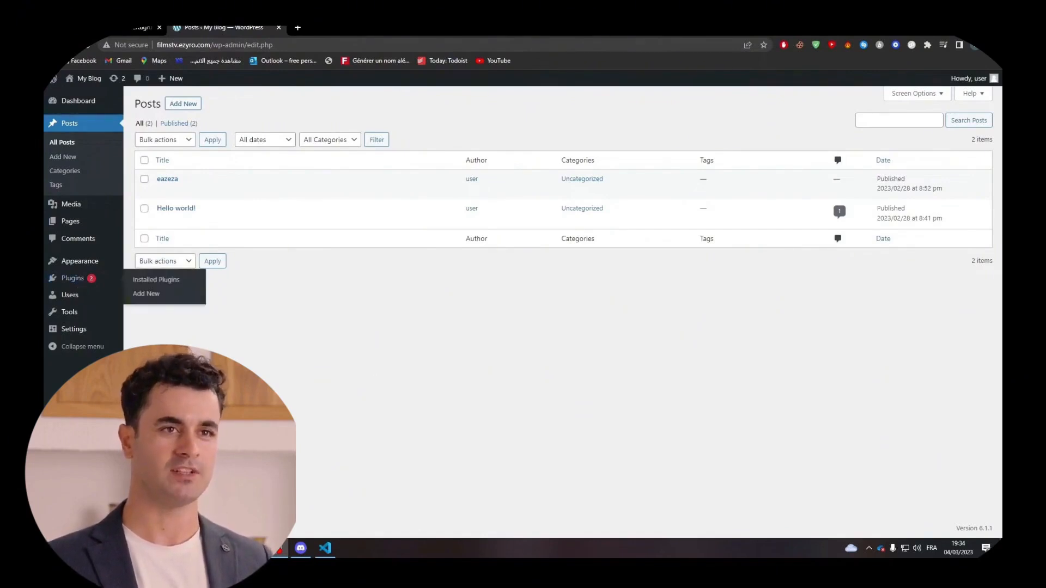
{"action": "left_click", "coordinate": [146, 295]}
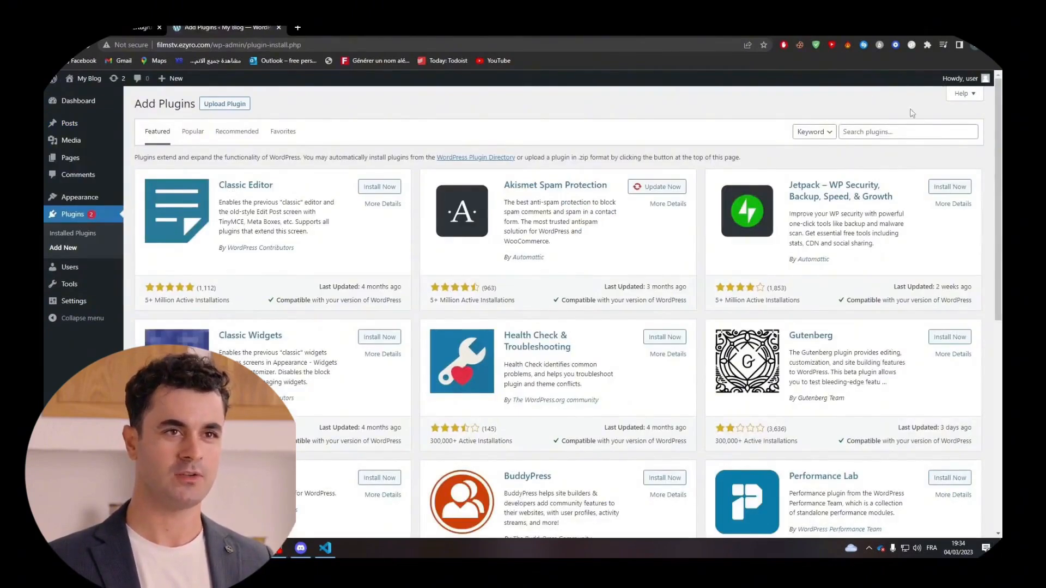
{"action": "left_click", "coordinate": [871, 132]}
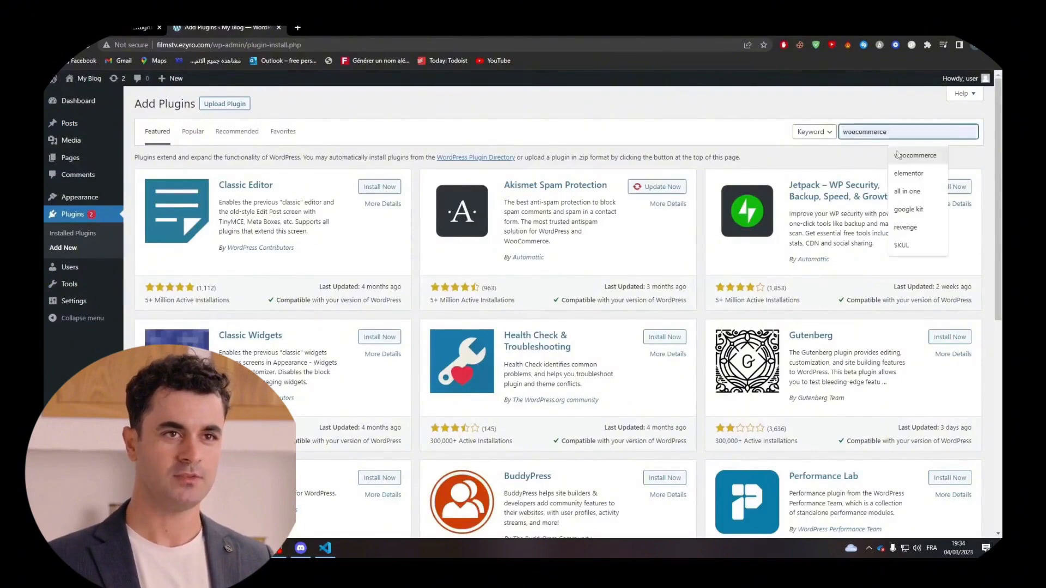
{"action": "left_click", "coordinate": [898, 155]}
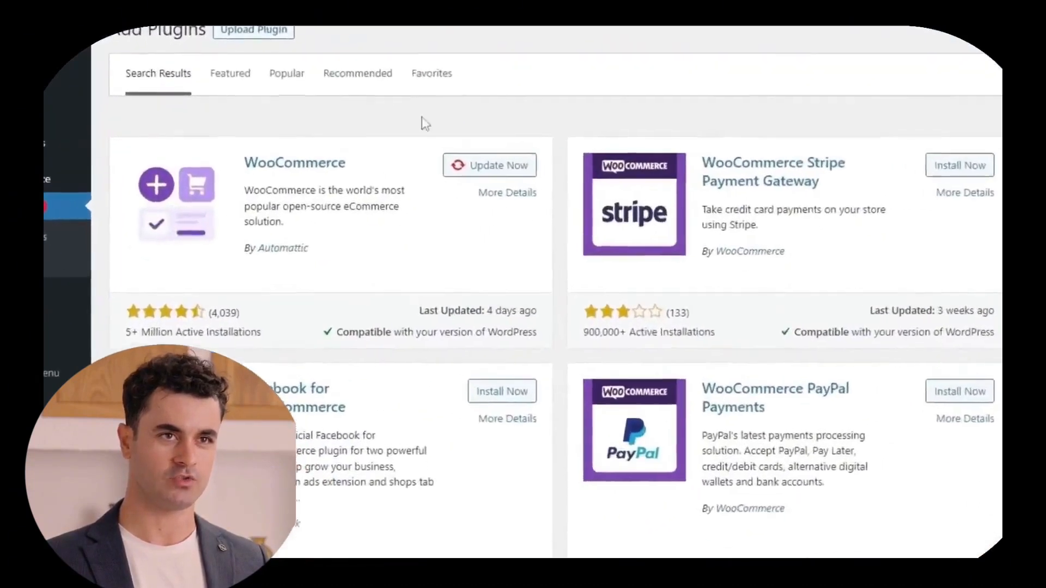
{"action": "left_click", "coordinate": [480, 166]}
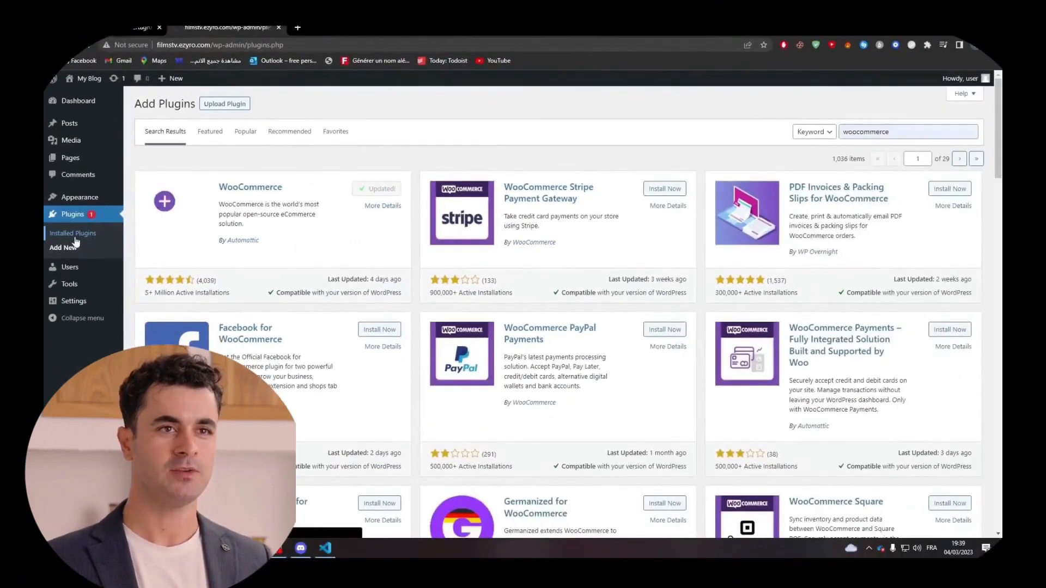
Activate WooCommerce from the inactive plugins in the installed plugins list.
{"action": "left_click", "coordinate": [75, 237]}
{"action": "left_click", "coordinate": [174, 125]}
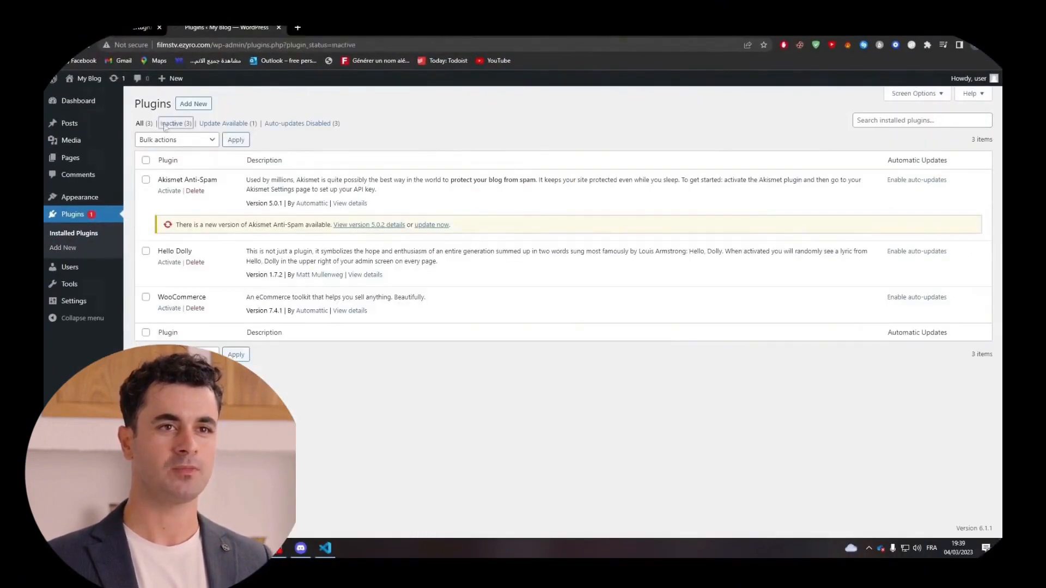
{"action": "left_click", "coordinate": [169, 309]}
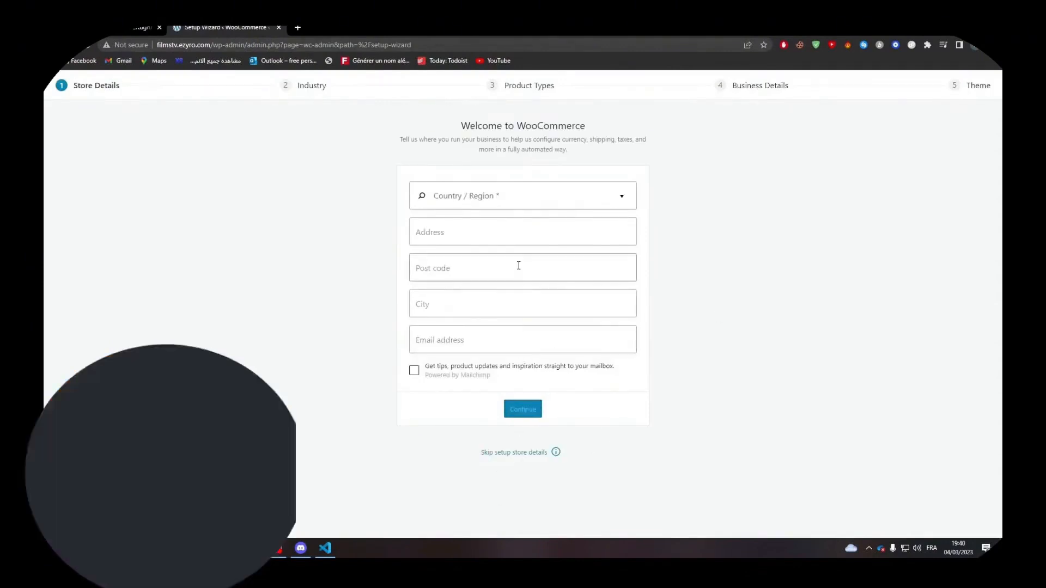
Skip the store details in the WooCommerce setup wizard and agree to share usage data.
{"action": "left_click", "coordinate": [512, 452]}
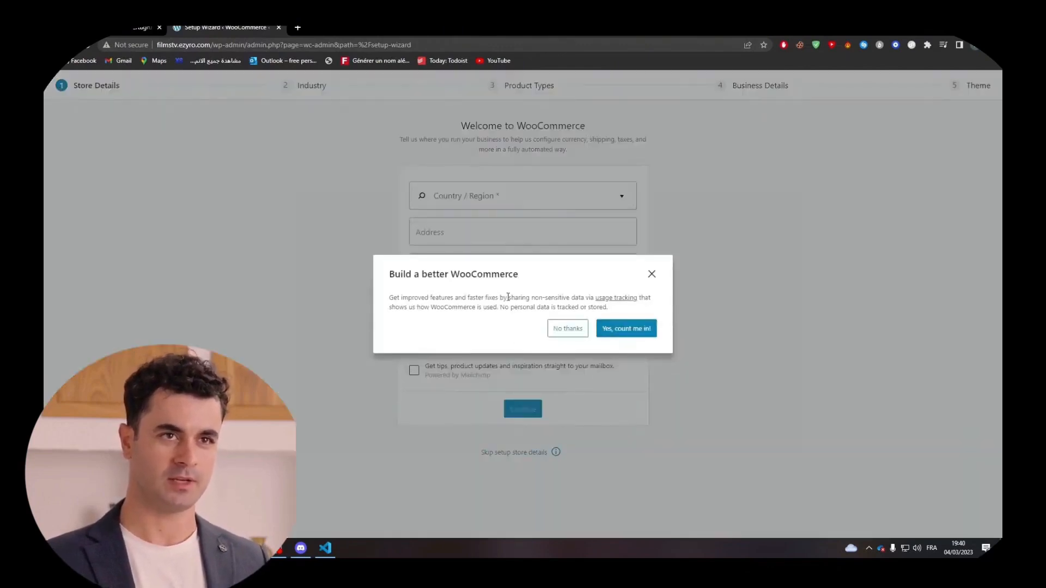
{"action": "left_click", "coordinate": [626, 330]}
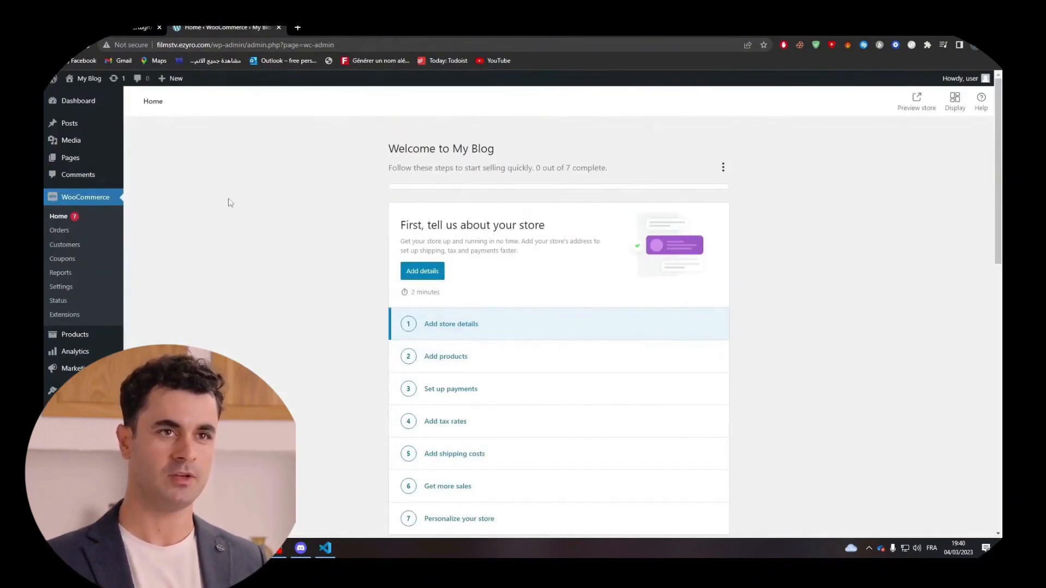
{"action": "left_click", "coordinate": [466, 364]}
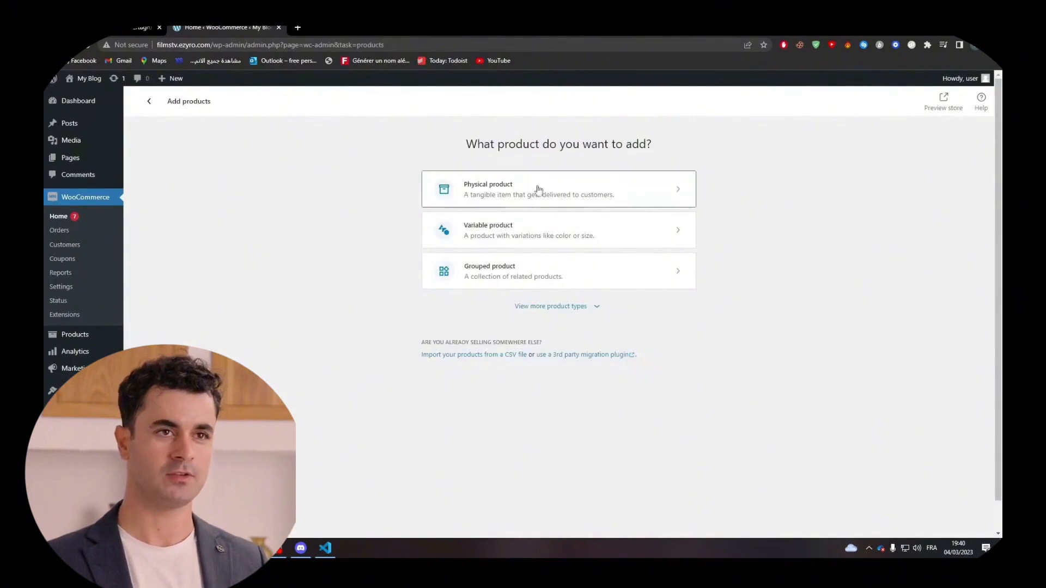
{"action": "left_click_drag", "start_coordinate": [478, 144], "coordinate": [657, 147]}
{"action": "left_click", "coordinate": [657, 147]}
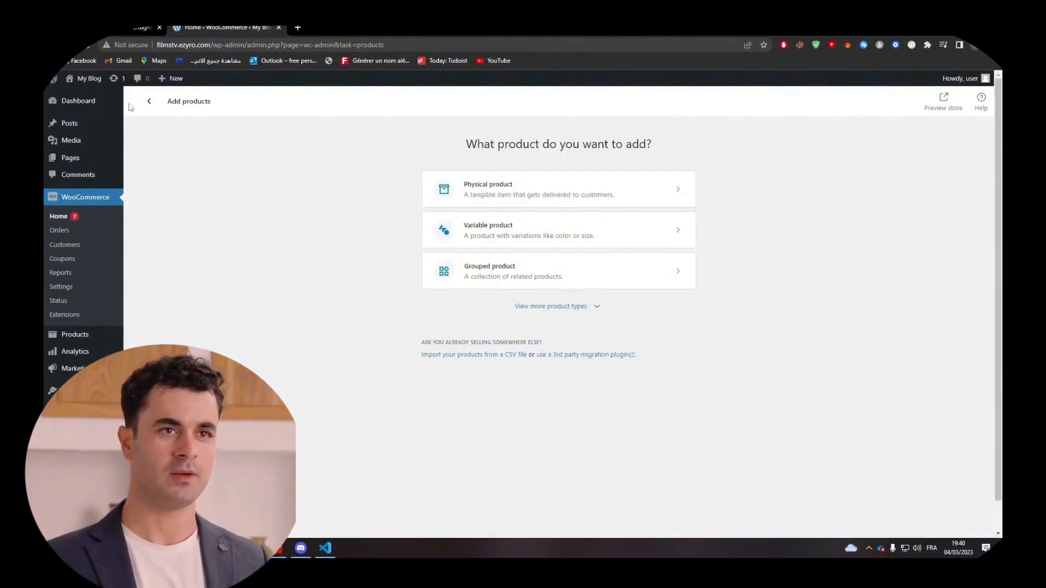
{"action": "left_click", "coordinate": [149, 102]}
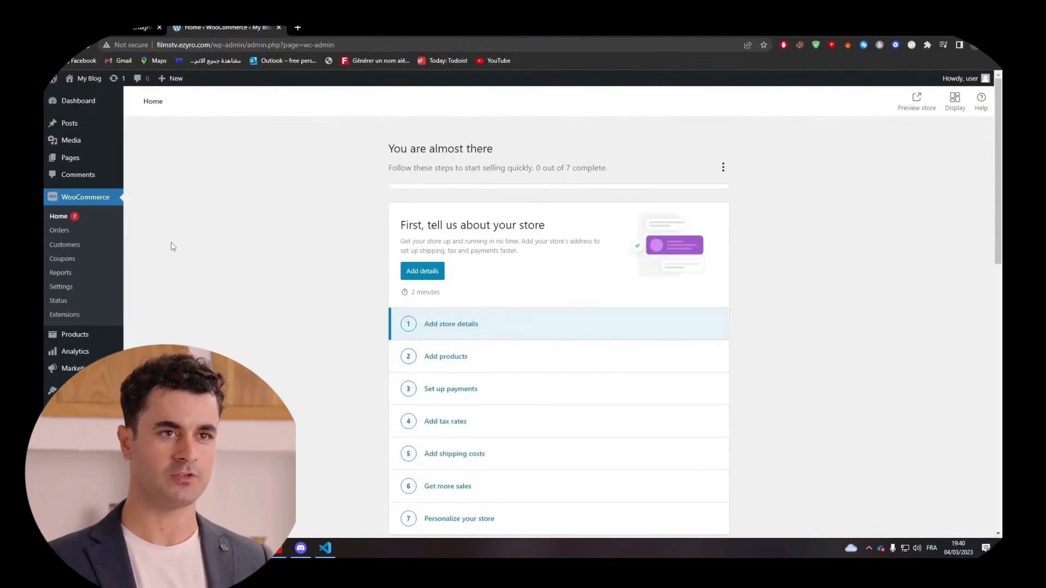
Add a physical product through the store setup tasks and name it Hoodie.
{"action": "left_click", "coordinate": [414, 357]}
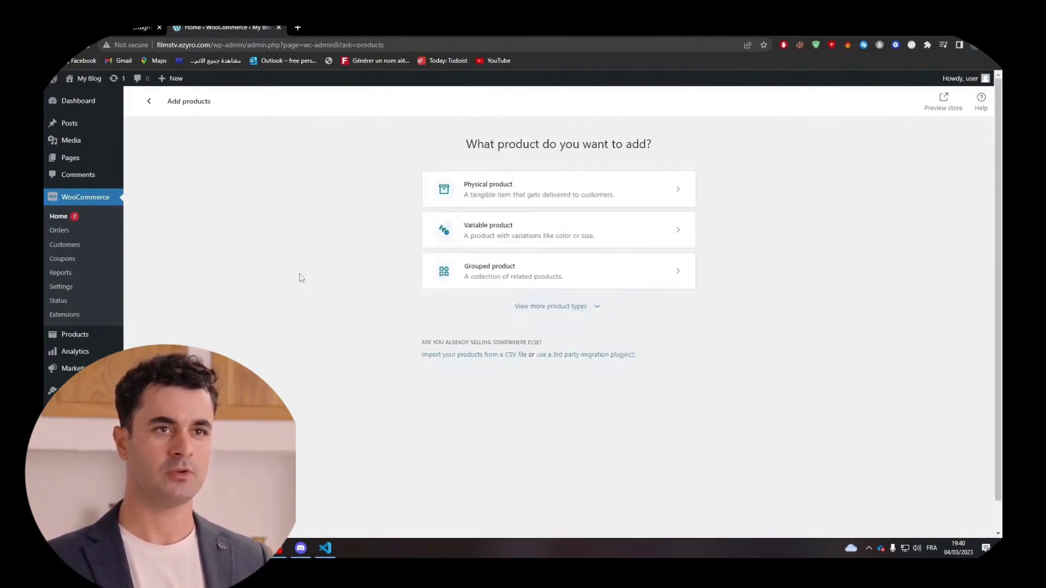
{"action": "left_click", "coordinate": [965, 199]}
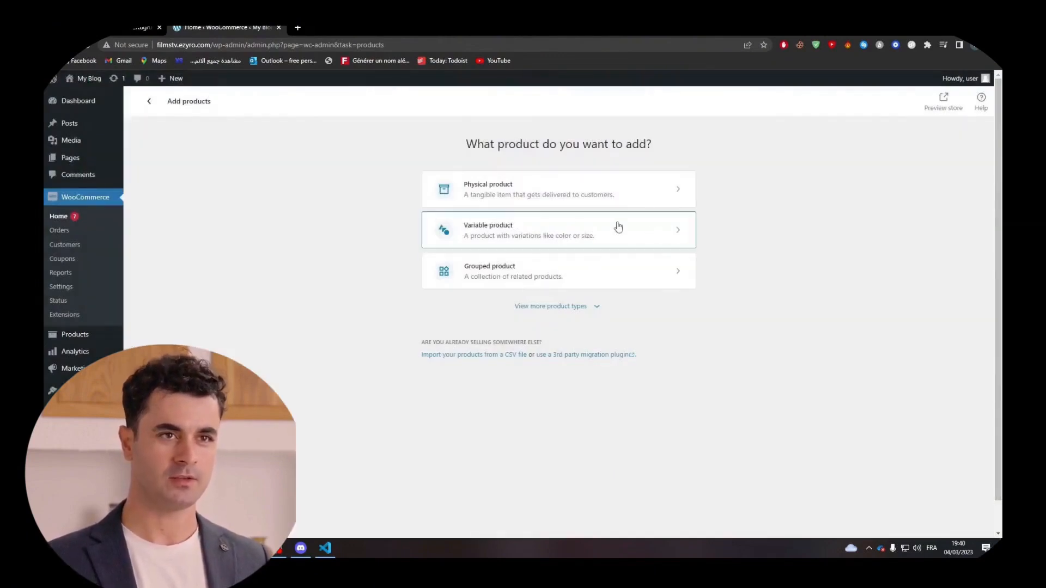
{"action": "left_click", "coordinate": [519, 184]}
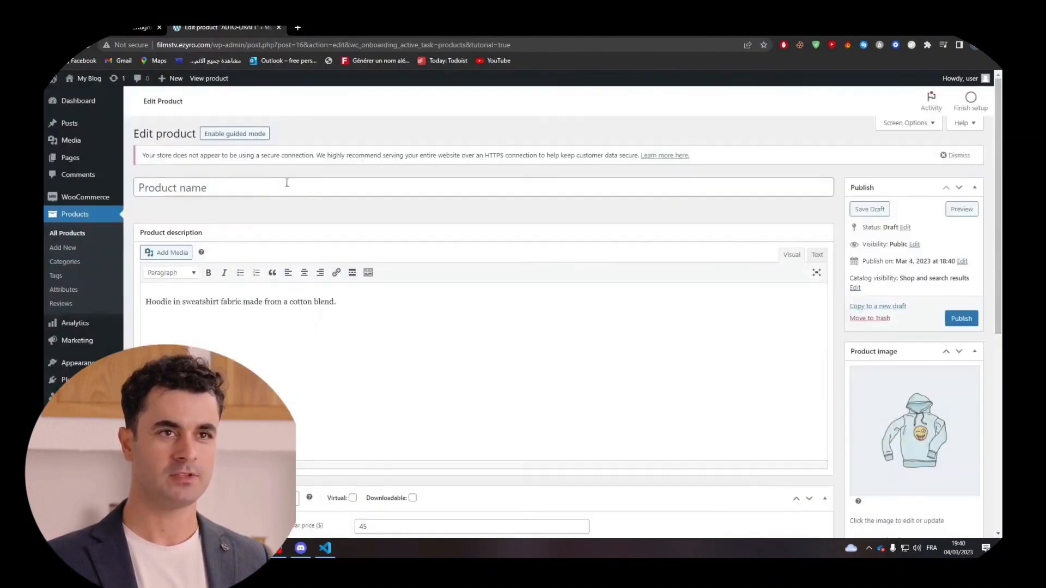
{"action": "left_click", "coordinate": [296, 215]}
{"action": "type", "text": "H"}
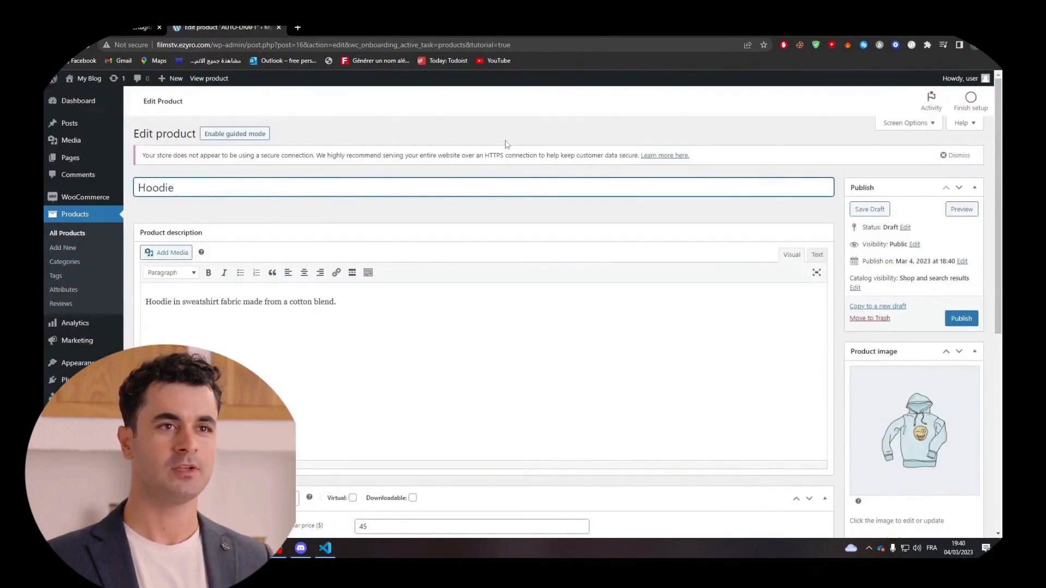
{"action": "type", "text": "oodie"}
Look over the Hoodie's product data and publish the product.
{"action": "scroll", "coordinate": [836, 369], "scroll_direction": "down", "scroll_amount": 3}
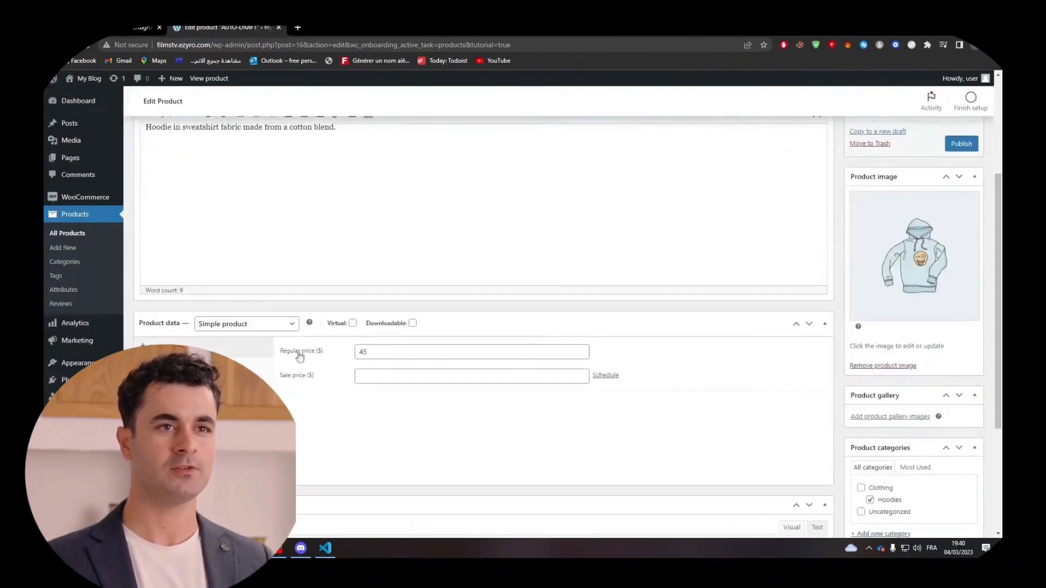
{"action": "scroll", "coordinate": [654, 327], "scroll_direction": "down", "scroll_amount": 3}
{"action": "scroll", "coordinate": [967, 334], "scroll_direction": "up", "scroll_amount": 6}
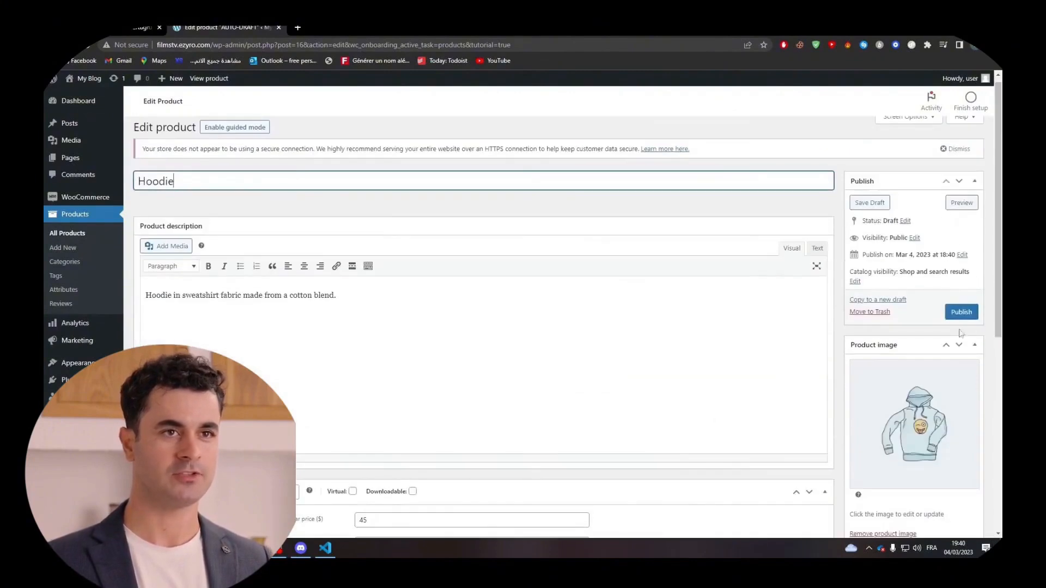
{"action": "left_click", "coordinate": [962, 311]}
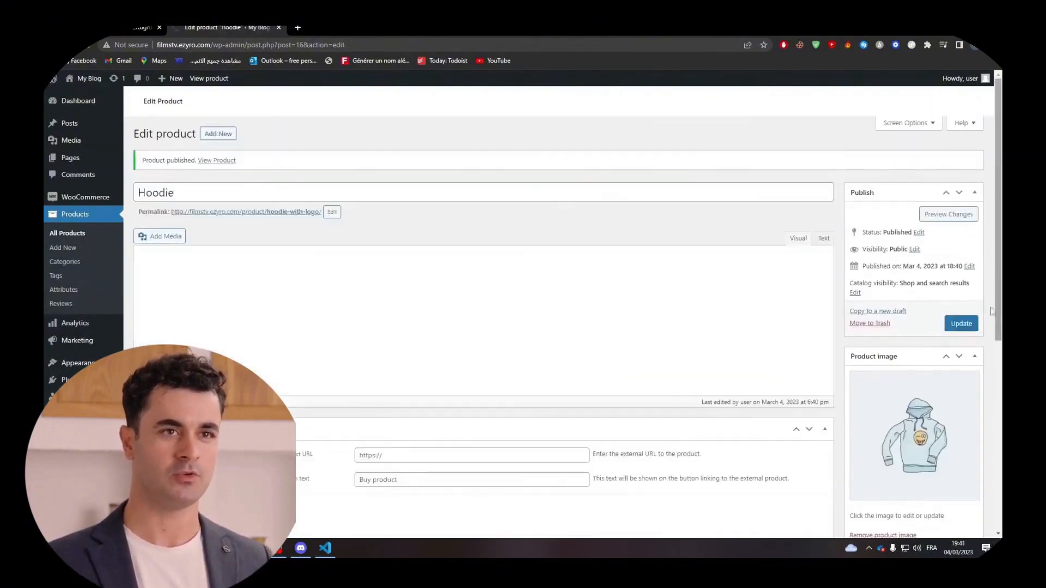
Add the published Hoodie to the cart from its store page and proceed to checkout.
{"action": "left_click", "coordinate": [233, 234]}
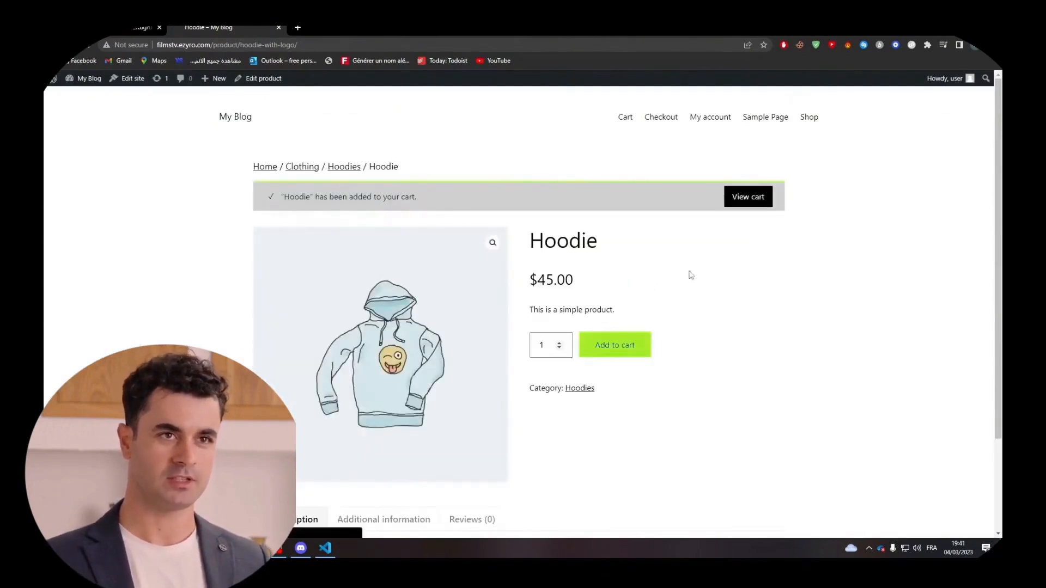
{"action": "scroll", "coordinate": [684, 317], "scroll_direction": "down", "scroll_amount": 2}
{"action": "left_click", "coordinate": [587, 409]}
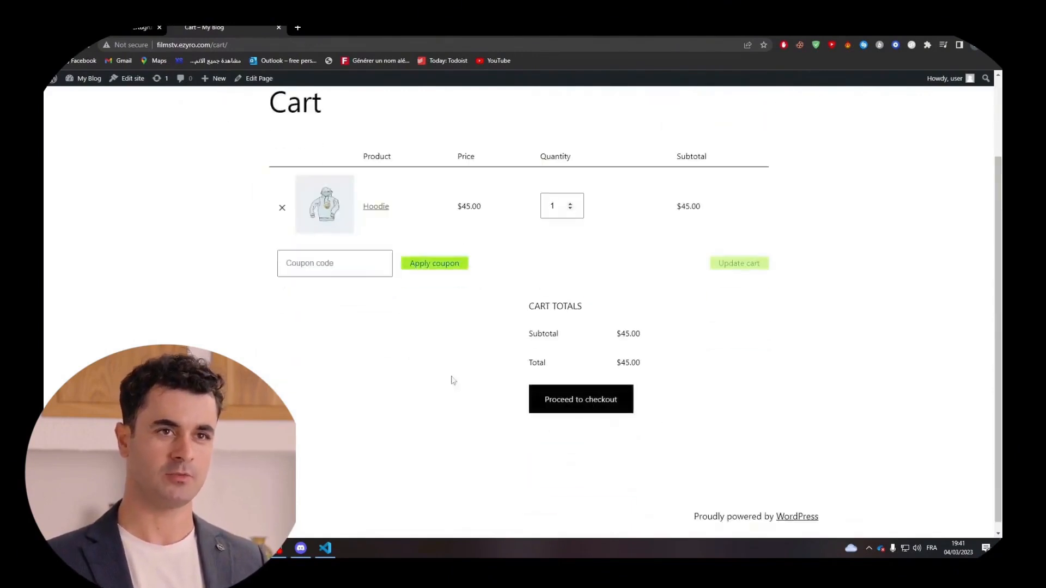
Examine the checkout page's billing form, order summary and payment section, and return to the site's admin dashboard.
{"action": "scroll", "coordinate": [977, 330], "scroll_direction": "down", "scroll_amount": 7}
{"action": "scroll", "coordinate": [977, 330], "scroll_direction": "down", "scroll_amount": 3}
{"action": "scroll", "coordinate": [978, 316], "scroll_direction": "up", "scroll_amount": 4}
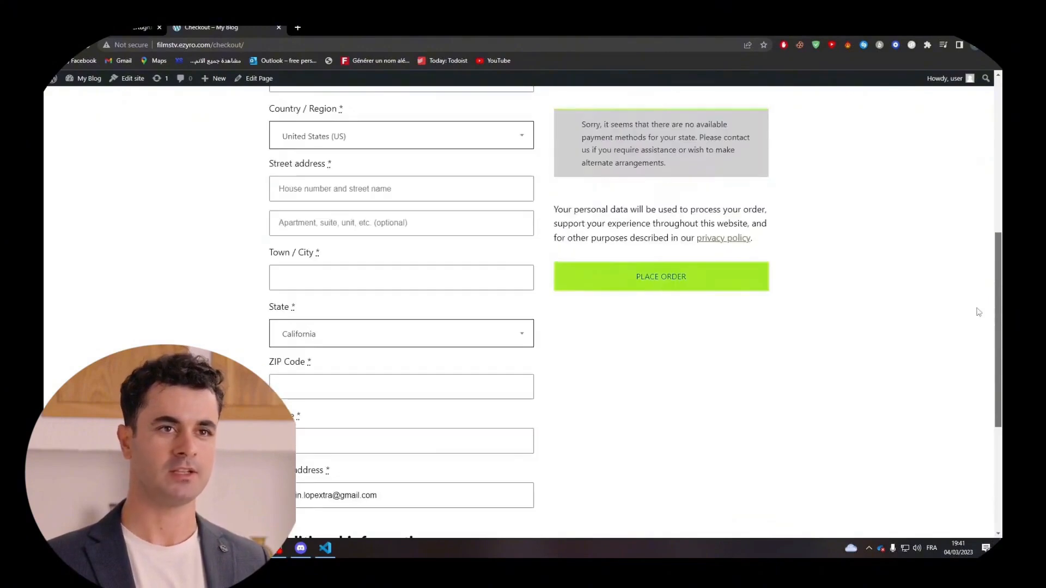
{"action": "scroll", "coordinate": [978, 312], "scroll_direction": "up", "scroll_amount": 4}
{"action": "left_click_drag", "start_coordinate": [586, 372], "coordinate": [669, 372]}
{"action": "left_click", "coordinate": [680, 372]}
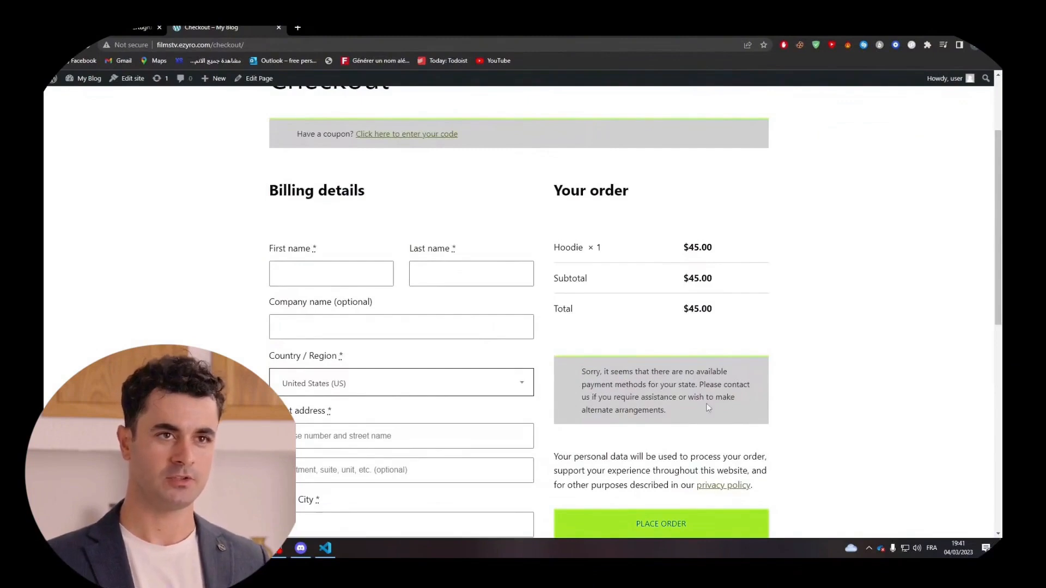
{"action": "scroll", "coordinate": [808, 290], "scroll_direction": "up", "scroll_amount": 2}
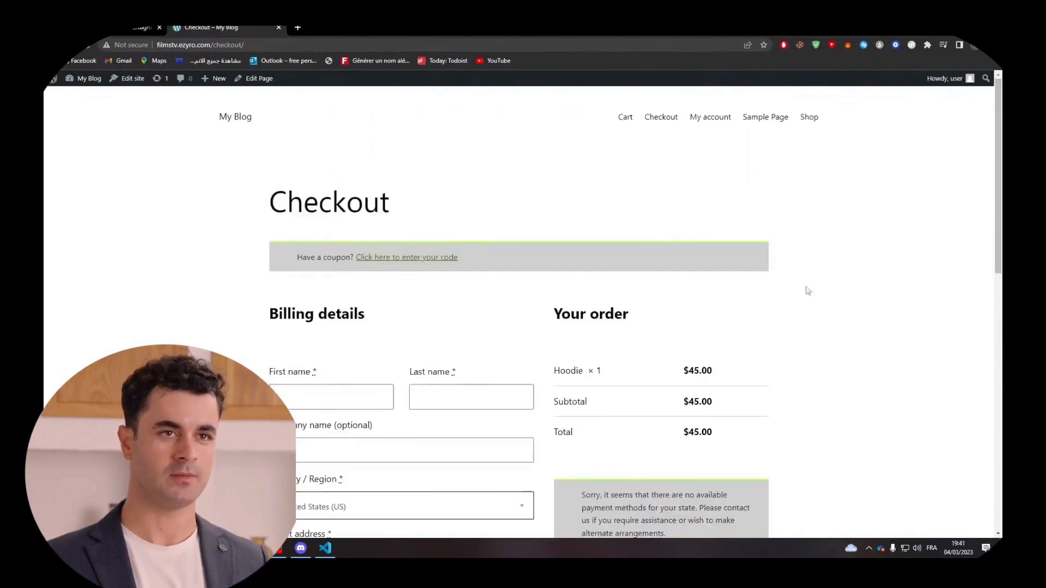
{"action": "mouse_move", "coordinate": [82, 79]}
{"action": "left_click", "coordinate": [87, 100]}
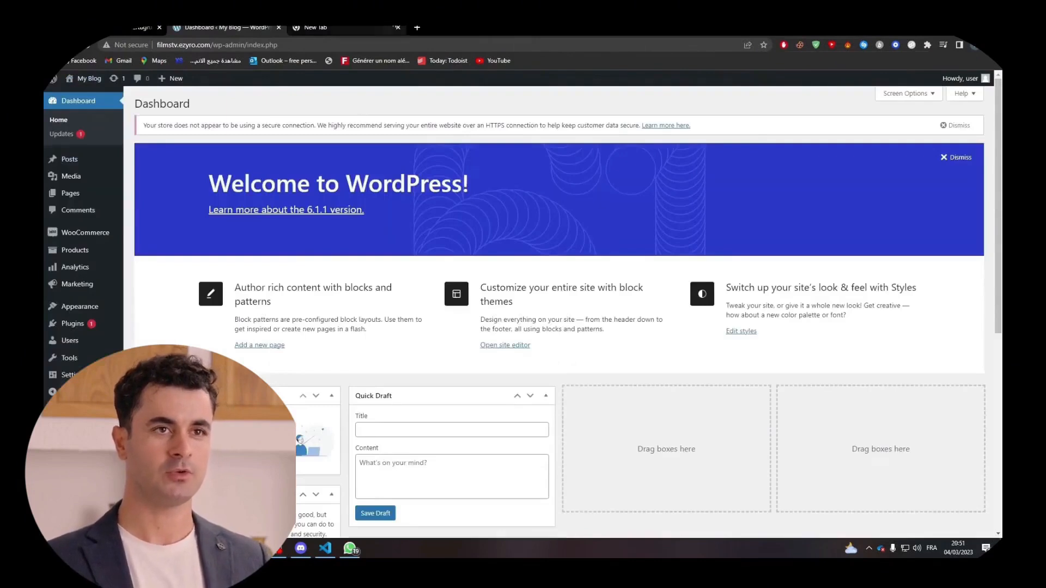
Search Google for stripe in the other browser tab and open the English Stripe website.
{"action": "left_click", "coordinate": [362, 26]}
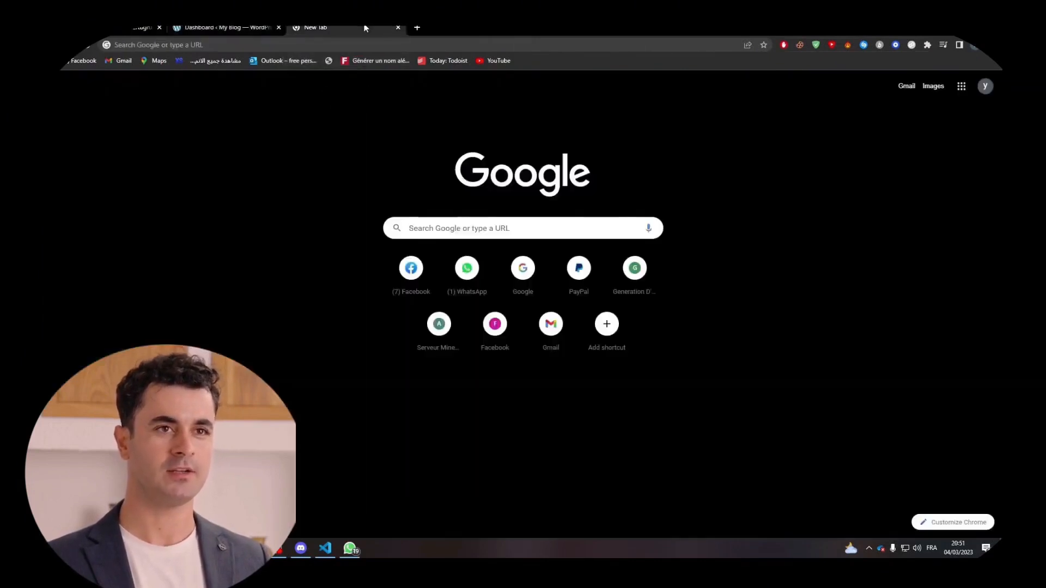
{"action": "type", "text": "stripe"}
{"action": "key", "text": "Return"}
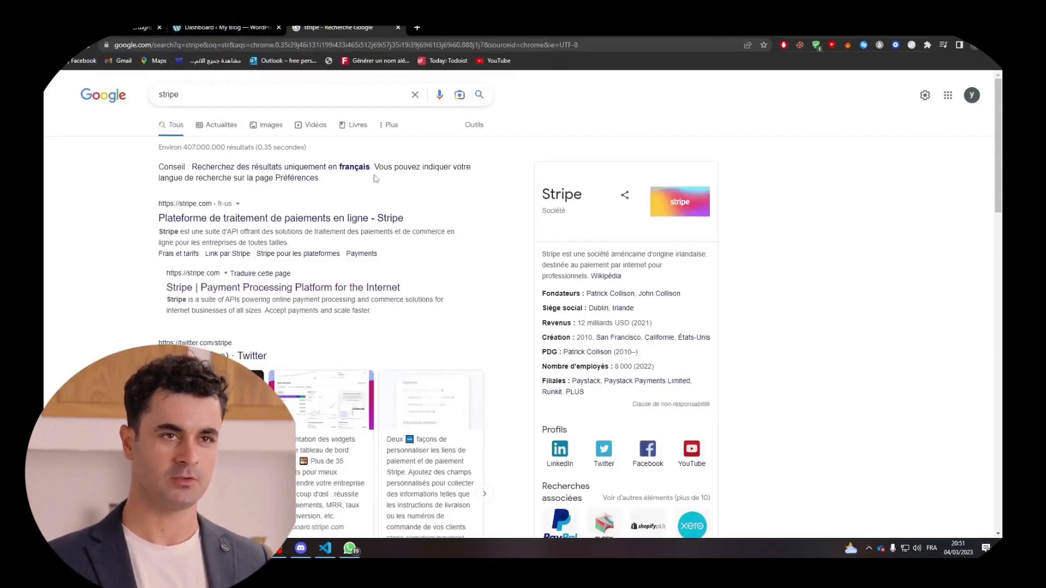
{"action": "left_click", "coordinate": [197, 289]}
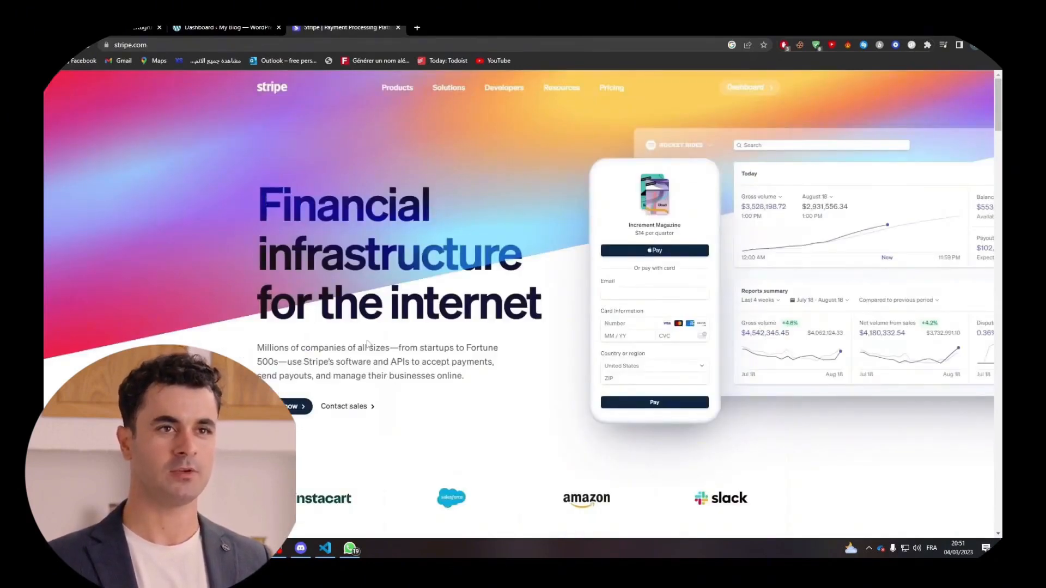
Look through the Stripe home page, from the introduction and client logos to the global scale and getting-started sections.
{"action": "scroll", "coordinate": [998, 154], "scroll_direction": "down", "scroll_amount": 2}
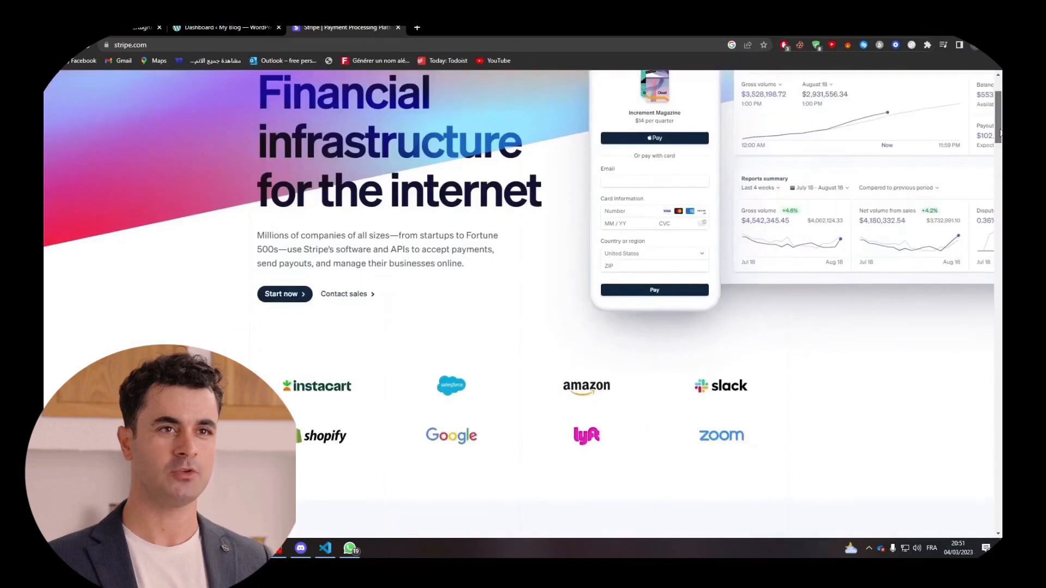
{"action": "scroll", "coordinate": [998, 155], "scroll_direction": "up", "scroll_amount": 2}
{"action": "scroll", "coordinate": [998, 155], "scroll_direction": "down", "scroll_amount": 5}
{"action": "scroll", "coordinate": [998, 155], "scroll_direction": "down", "scroll_amount": 4}
{"action": "scroll", "coordinate": [997, 164], "scroll_direction": "up", "scroll_amount": 4}
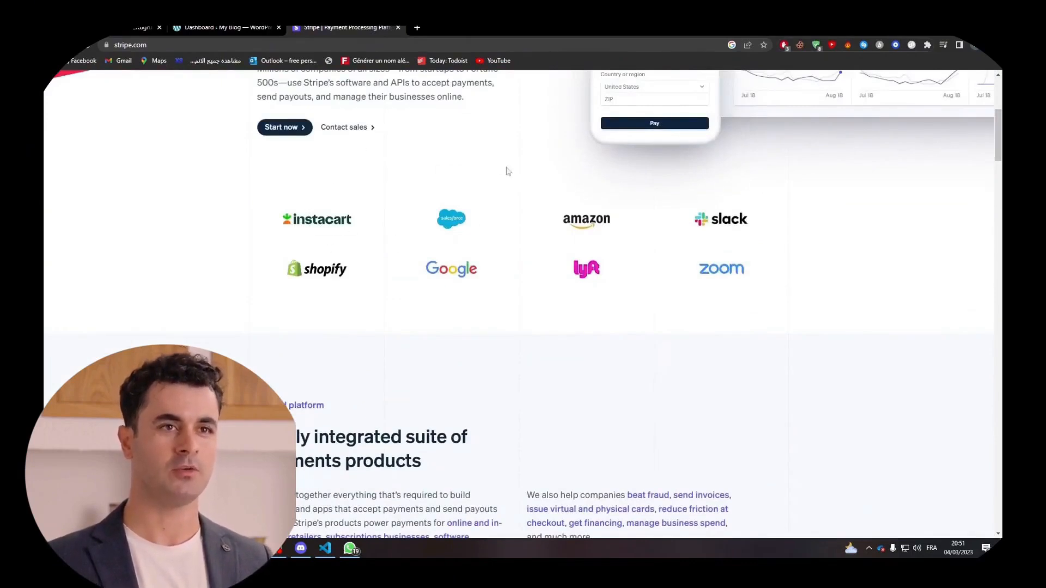
{"action": "scroll", "coordinate": [990, 473], "scroll_direction": "down", "scroll_amount": 20}
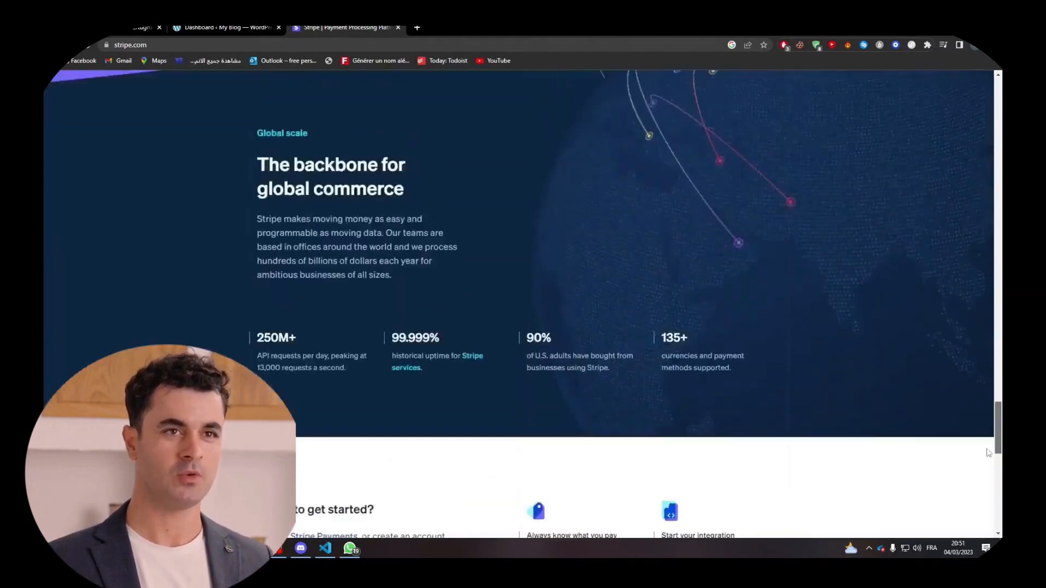
{"action": "scroll", "coordinate": [985, 436], "scroll_direction": "up", "scroll_amount": 5}
{"action": "scroll", "coordinate": [981, 430], "scroll_direction": "down", "scroll_amount": 15}
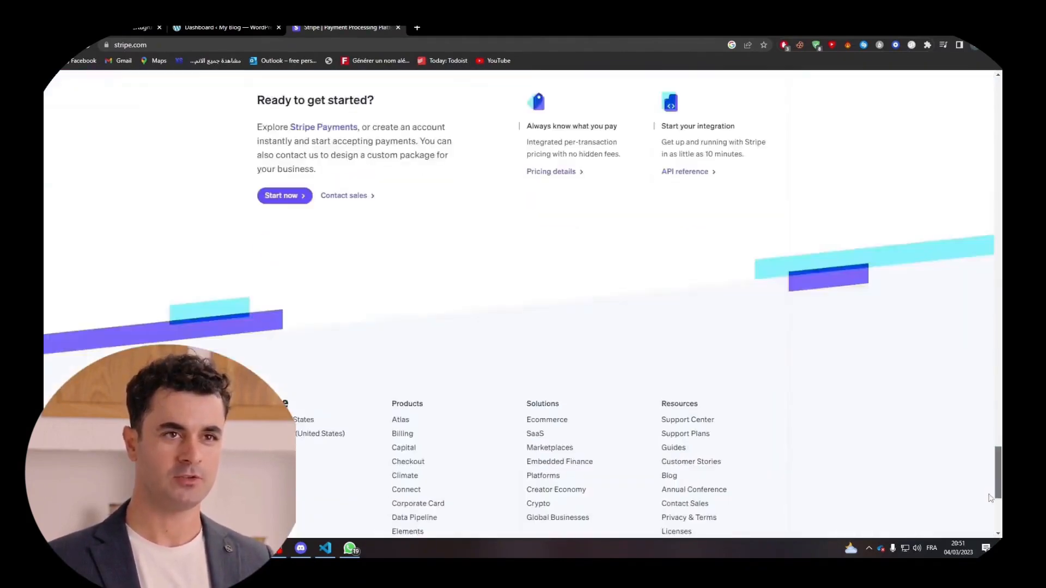
{"action": "scroll", "coordinate": [984, 327], "scroll_direction": "up", "scroll_amount": 20}
{"action": "scroll", "coordinate": [984, 306], "scroll_direction": "up", "scroll_amount": 20}
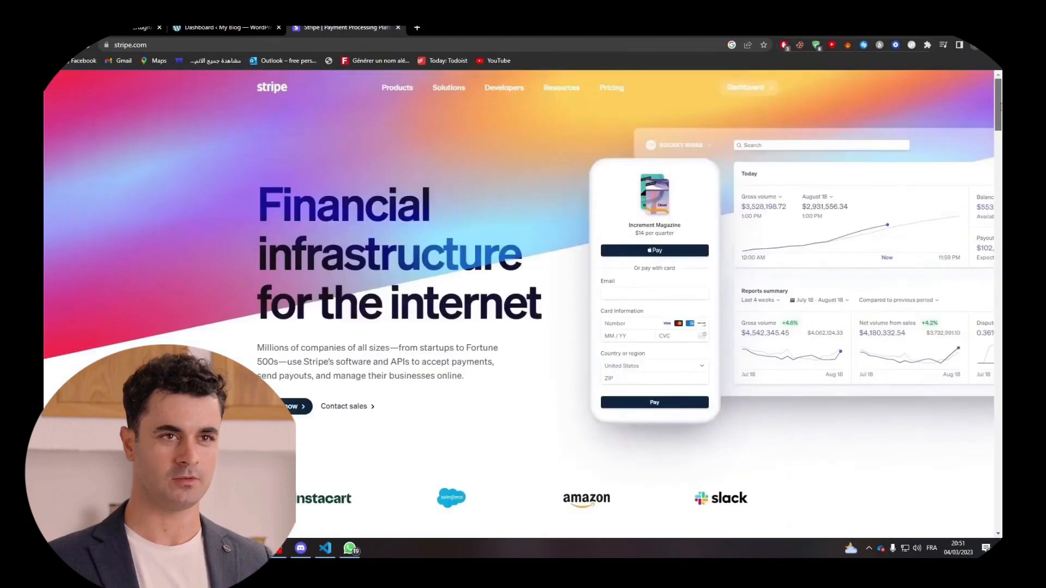
Open the Stripe dashboard's sign-in page and sign in with the account's e-mail address and the saved password.
{"action": "left_click", "coordinate": [742, 94]}
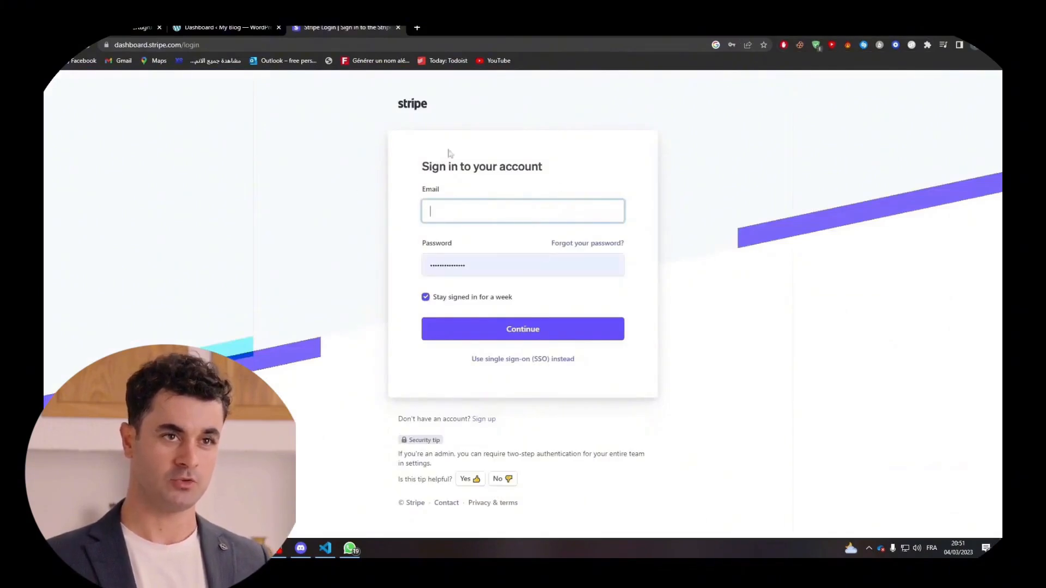
{"action": "left_click", "coordinate": [359, 216]}
{"action": "left_click", "coordinate": [492, 217]}
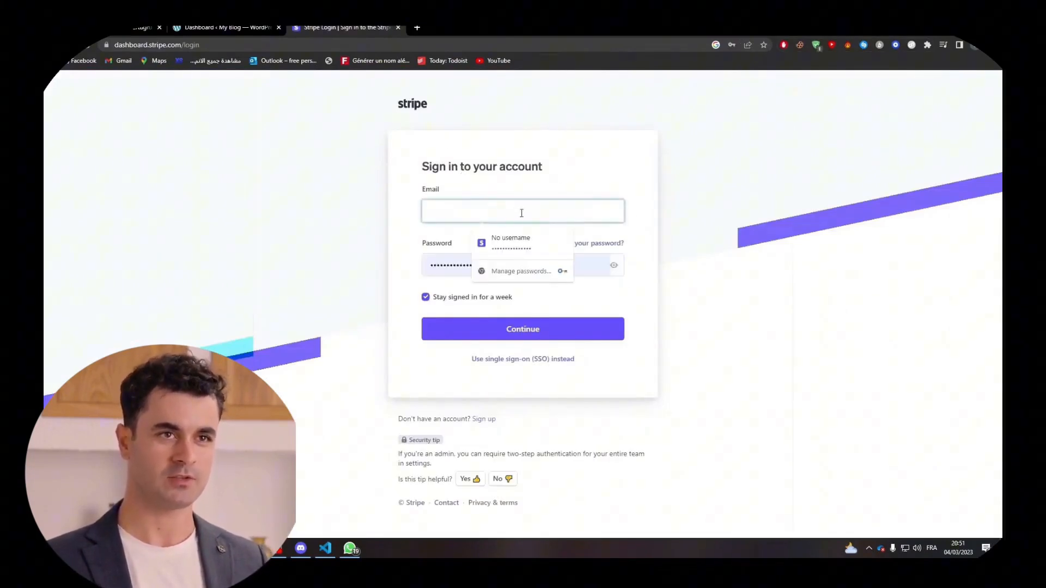
{"action": "left_click", "coordinate": [409, 213]}
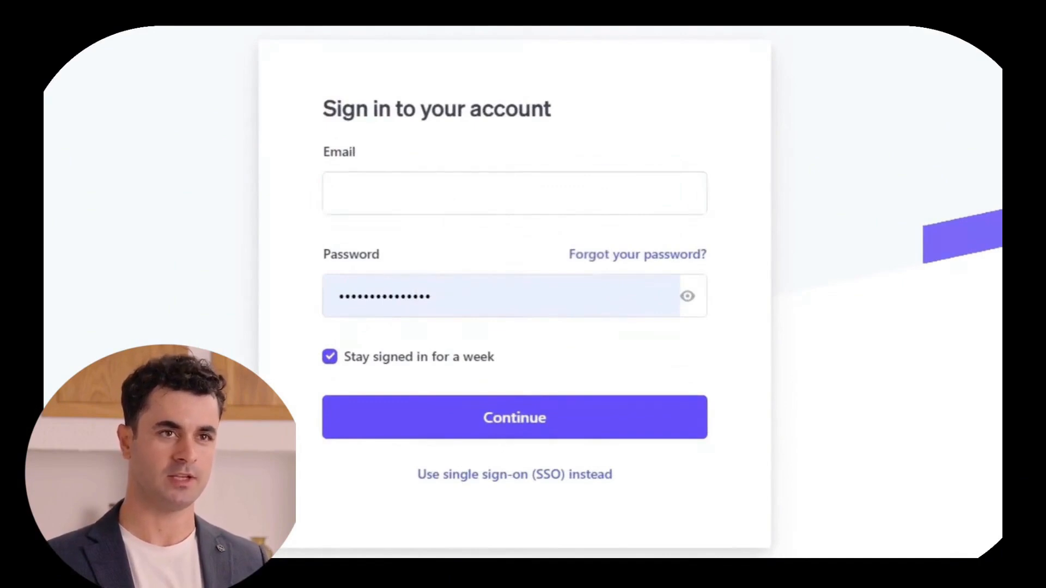
{"action": "left_click", "coordinate": [409, 179]}
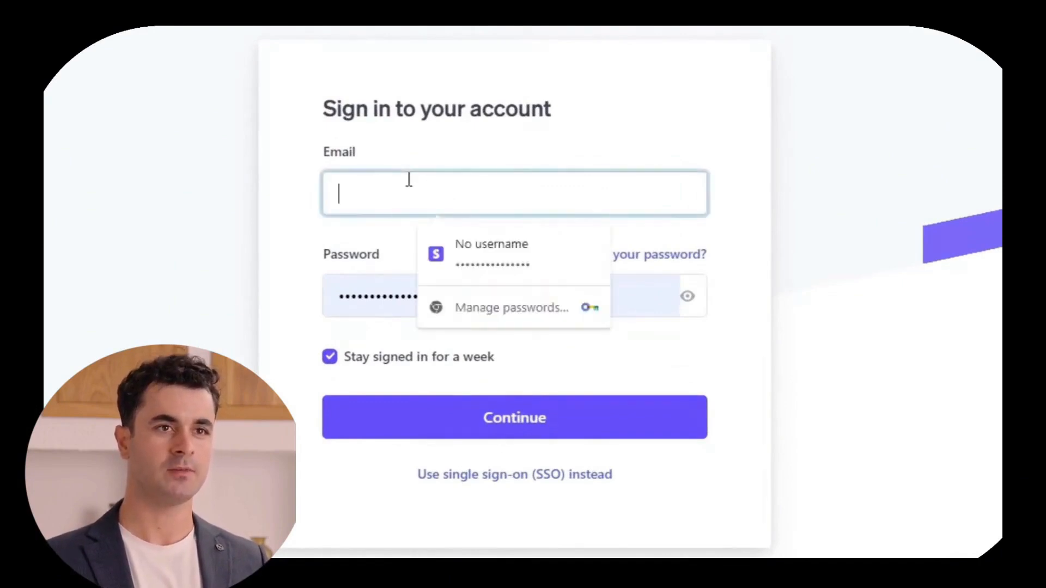
{"action": "type", "text": "yassin.lo"}
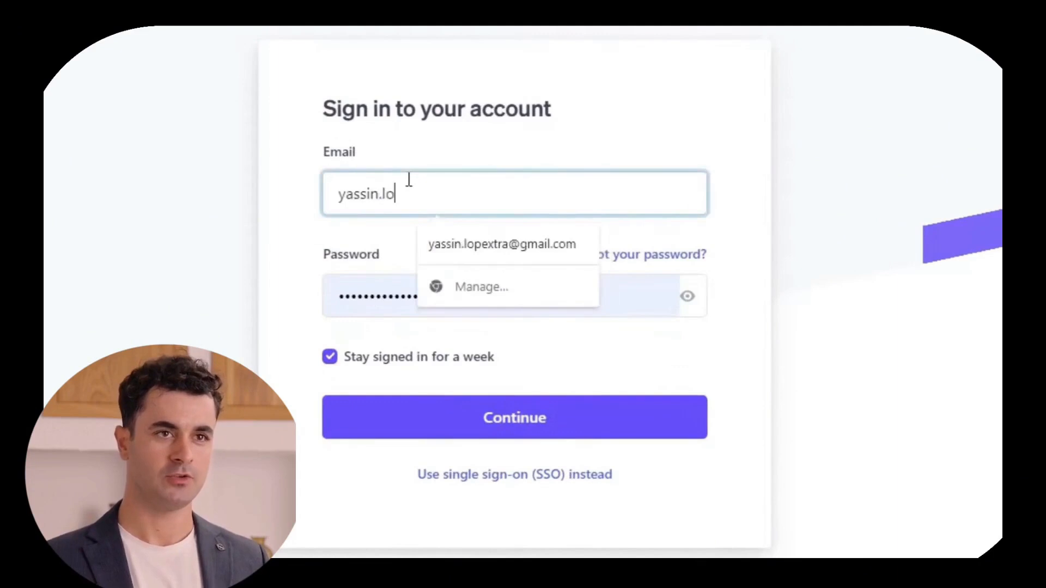
{"action": "type", "text": "p"}
{"action": "left_click", "coordinate": [537, 243]}
{"action": "left_click", "coordinate": [499, 420]}
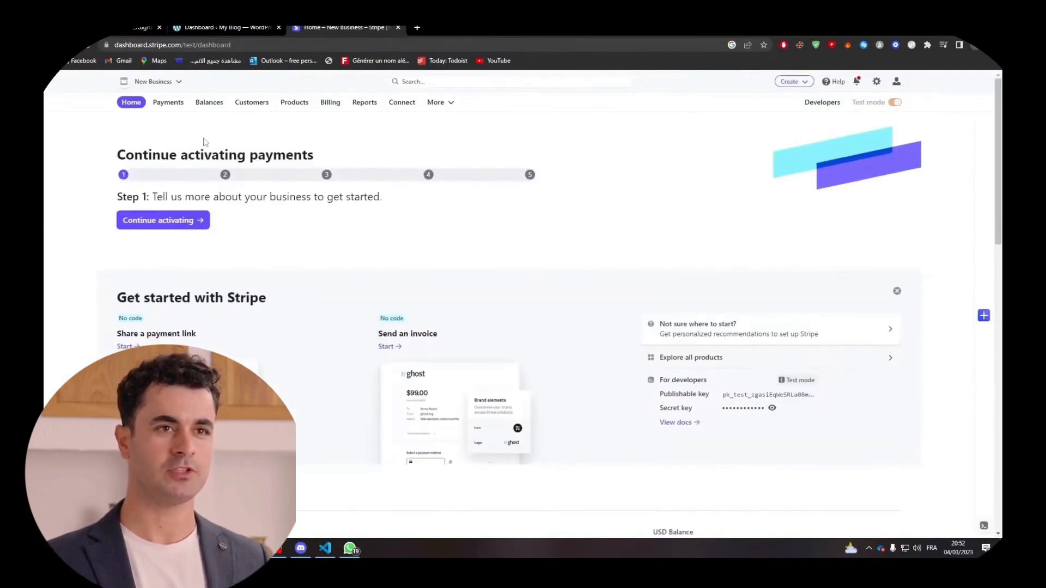
Examine the options for collecting payments on the Stripe Payments page, including sharing a link to a checkout page.
{"action": "left_click", "coordinate": [177, 106]}
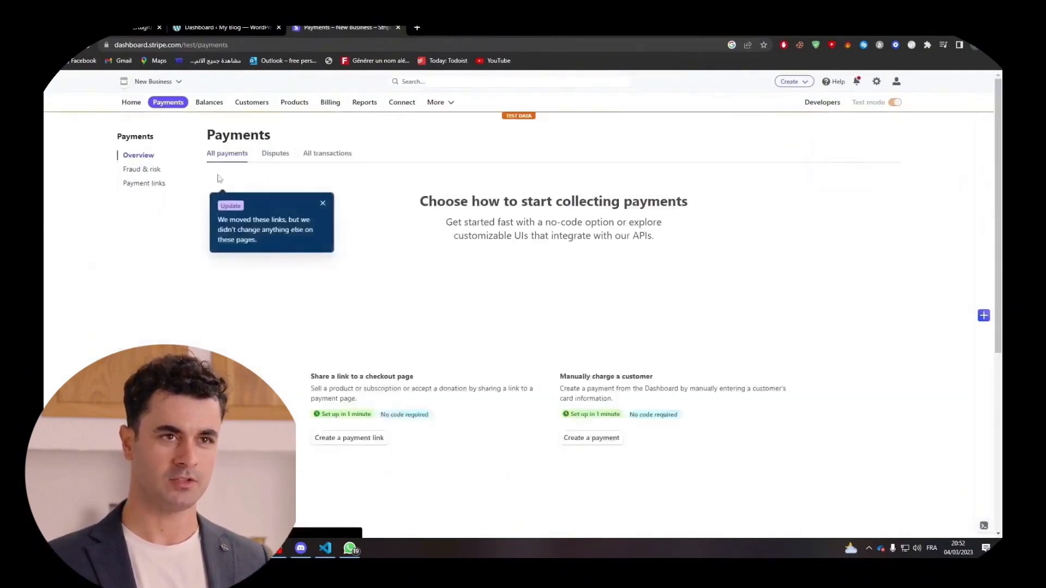
{"action": "left_click", "coordinate": [319, 181]}
{"action": "left_click_drag", "start_coordinate": [997, 158], "coordinate": [997, 299]}
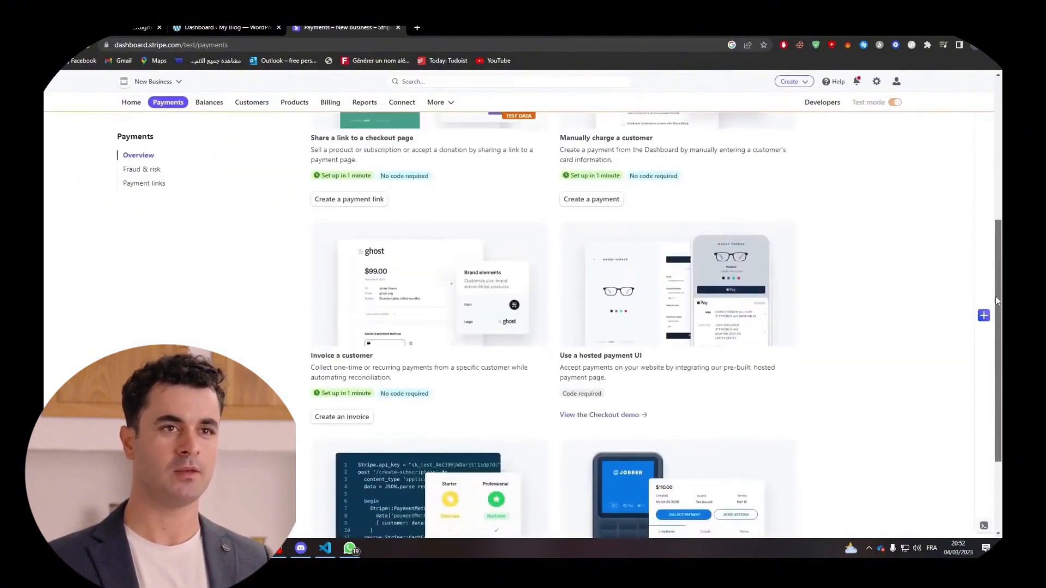
{"action": "scroll", "coordinate": [296, 172], "scroll_direction": "up", "scroll_amount": 1}
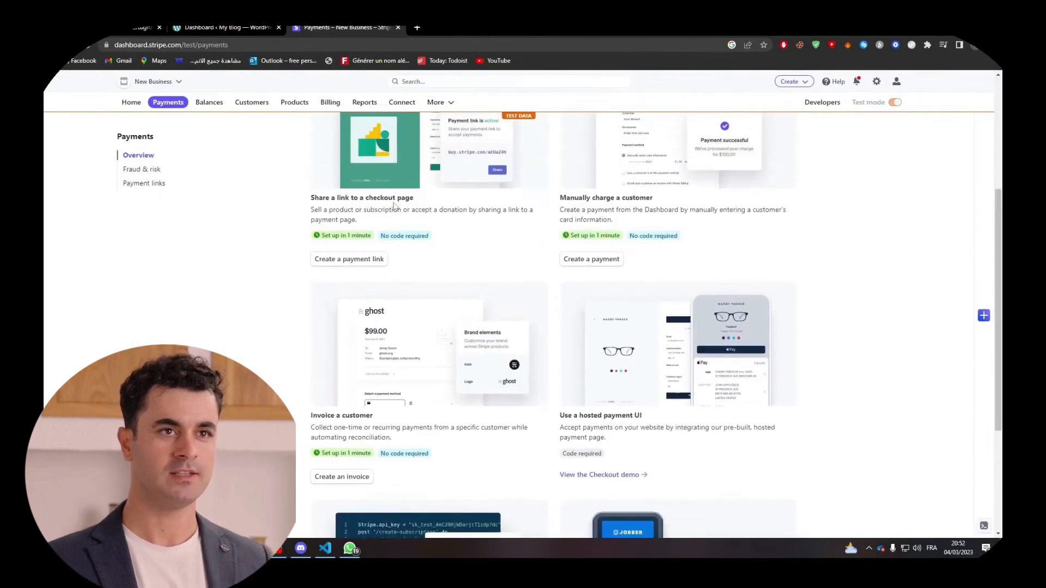
{"action": "left_click_drag", "start_coordinate": [319, 210], "coordinate": [374, 221]}
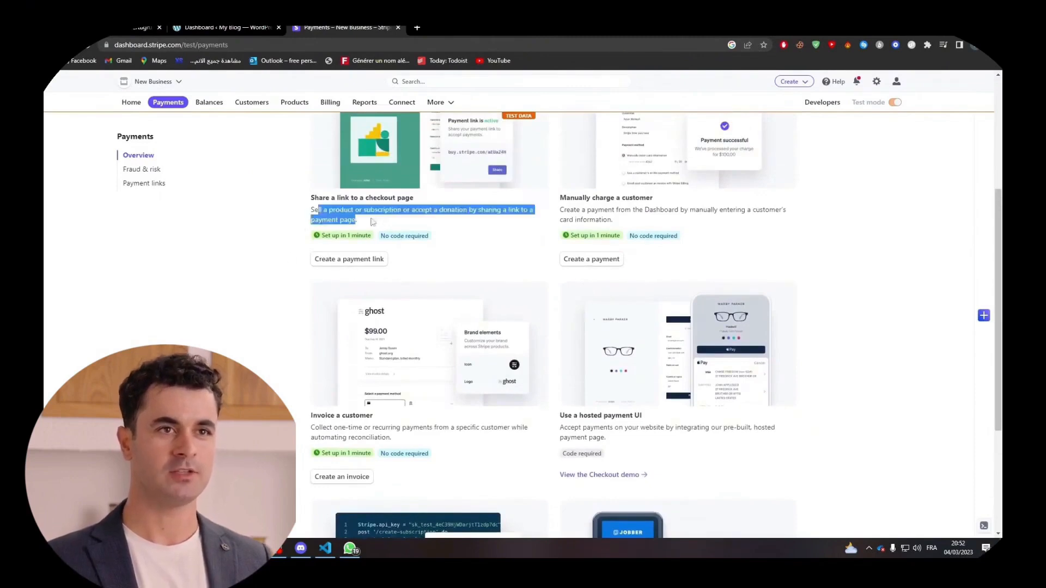
{"action": "left_click", "coordinate": [377, 220]}
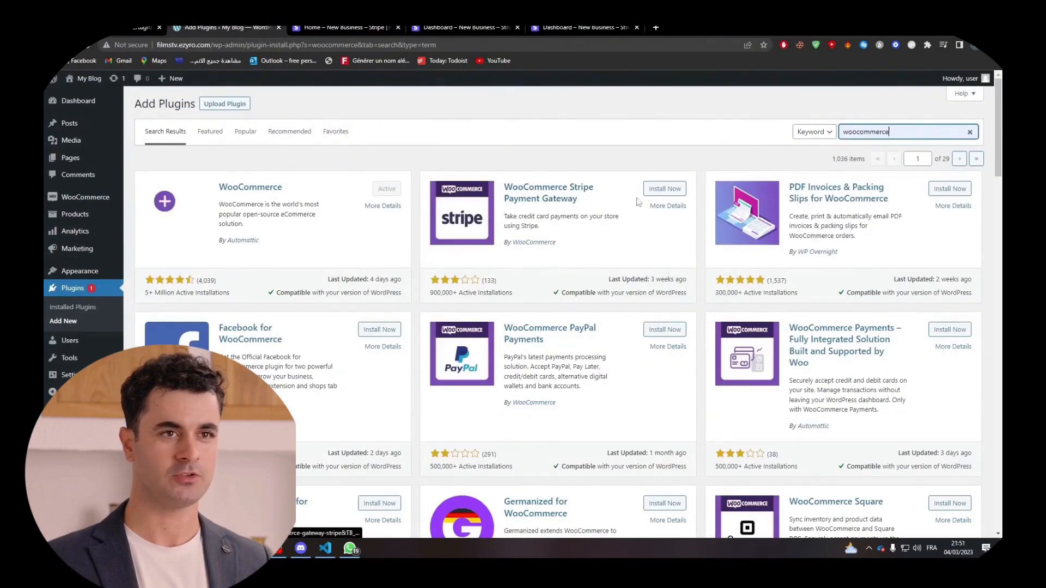
Install the WooCommerce Stripe Payment Gateway plugin on the WordPress site.
{"action": "left_click", "coordinate": [665, 188]}
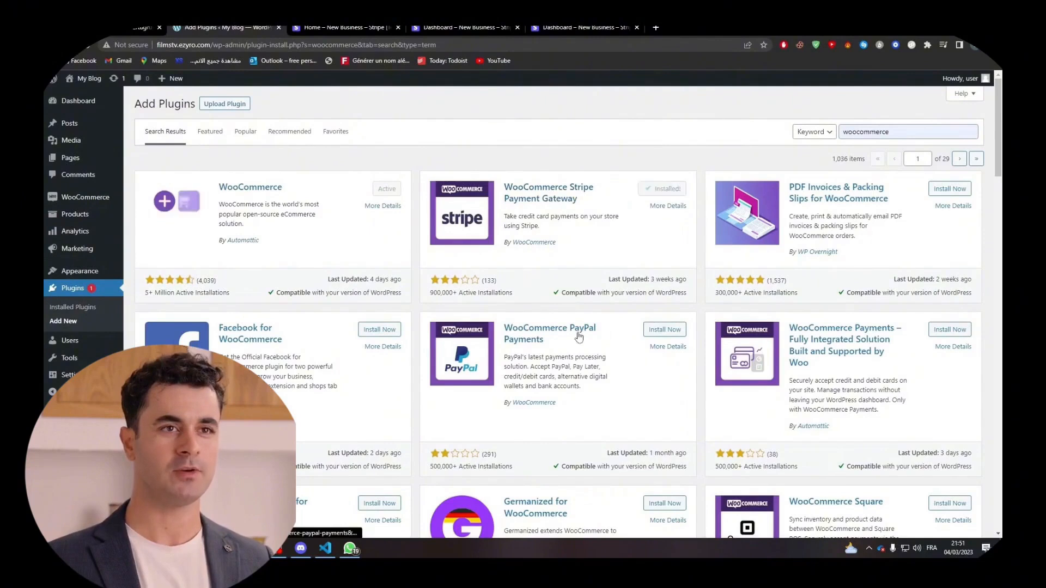
Search the plugin directory for woocommerce payments and look through the available payment gateway plugins.
{"action": "left_click", "coordinate": [923, 132]}
{"action": "type", "text": "payments"}
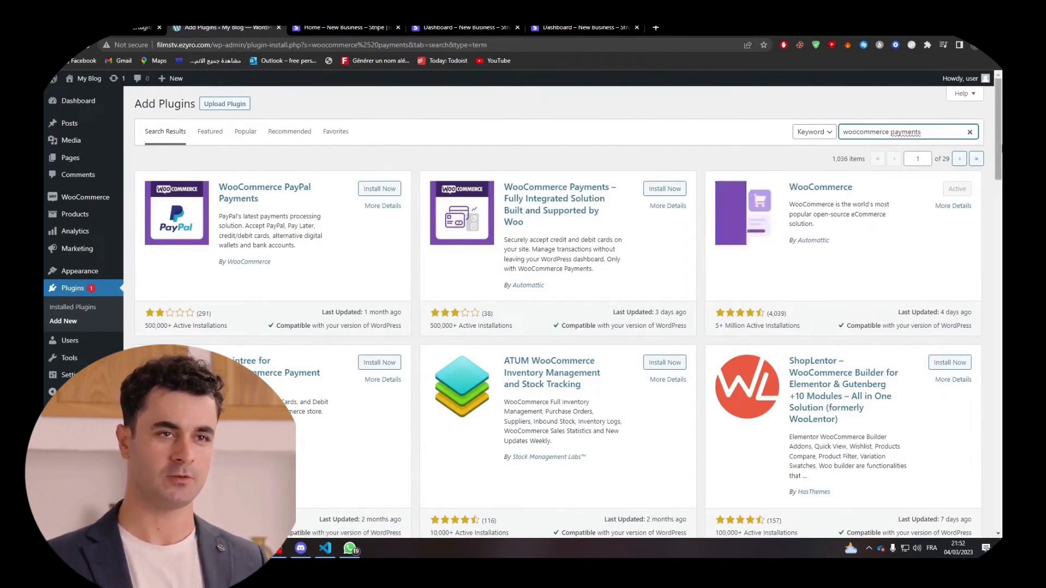
{"action": "scroll", "coordinate": [991, 199], "scroll_direction": "down", "scroll_amount": 5}
{"action": "scroll", "coordinate": [991, 200], "scroll_direction": "down", "scroll_amount": 2}
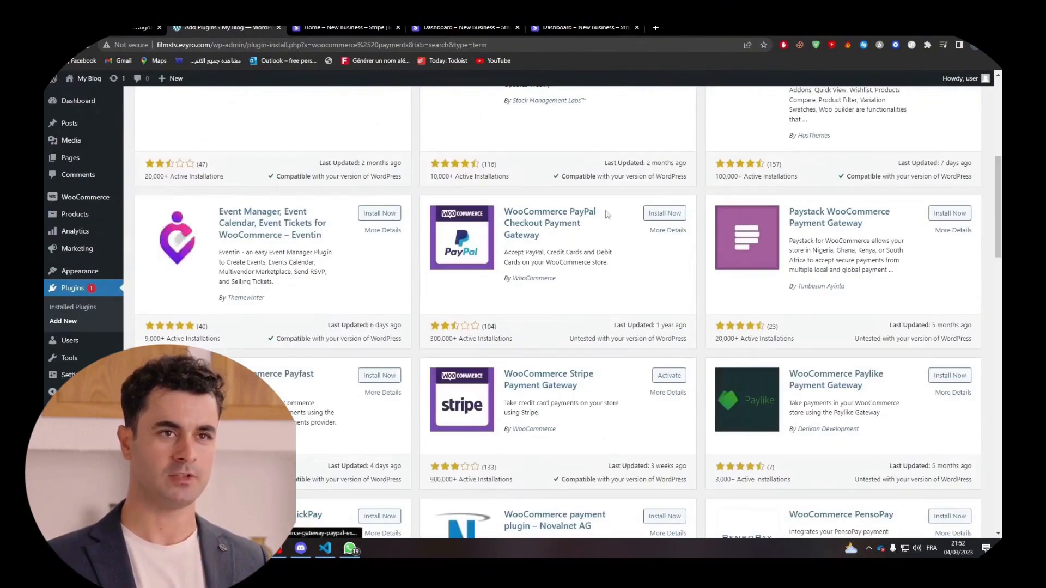
{"action": "scroll", "coordinate": [986, 283], "scroll_direction": "down", "scroll_amount": 6}
{"action": "scroll", "coordinate": [986, 283], "scroll_direction": "down", "scroll_amount": 14}
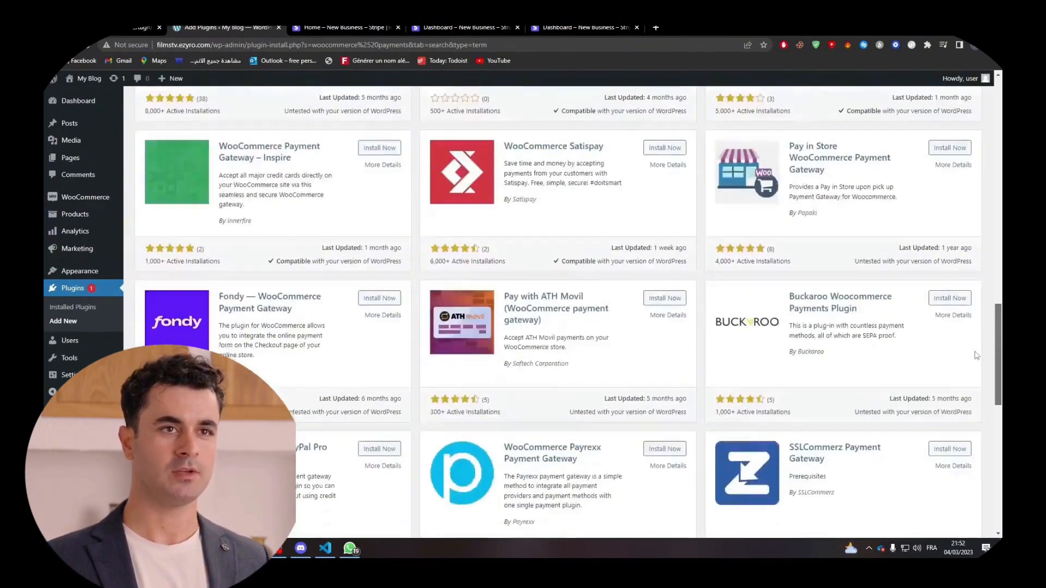
{"action": "left_click_drag", "start_coordinate": [992, 481], "coordinate": [990, 60]}
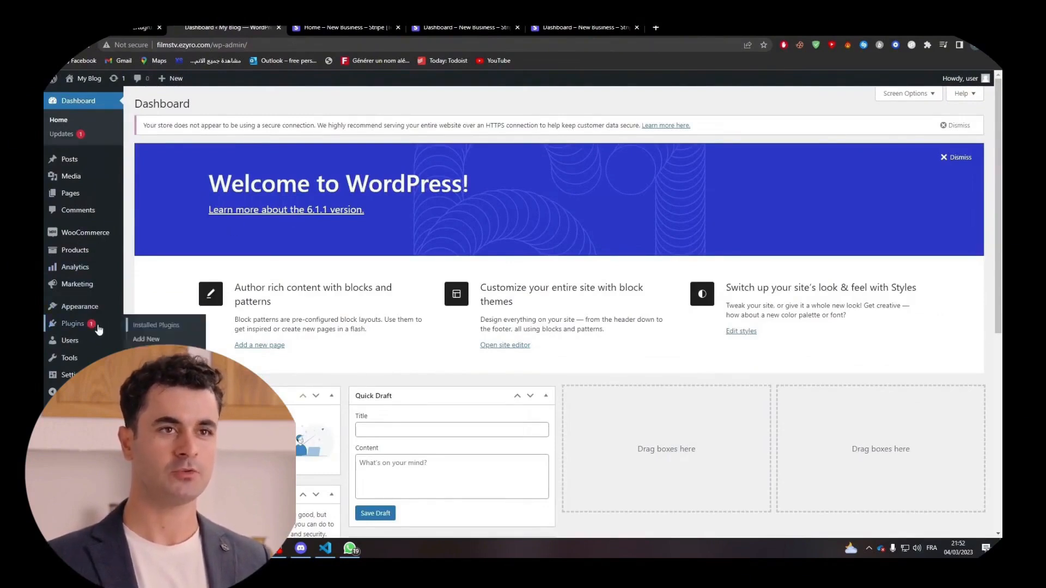
Activate the WooCommerce Stripe Payment Gateway among the installed plugins and open the account keys form in its settings.
{"action": "left_click", "coordinate": [72, 324]}
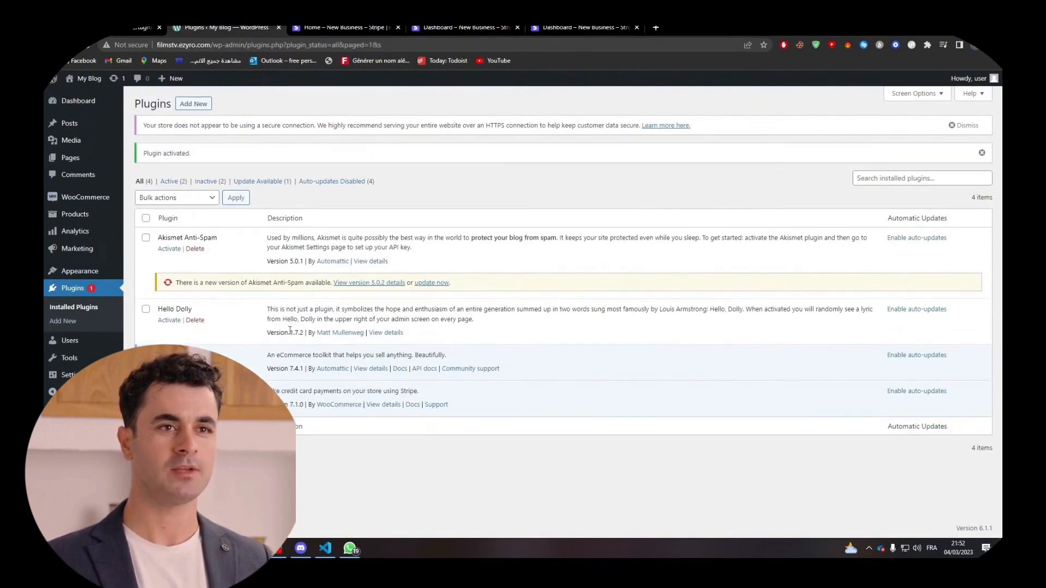
{"action": "left_click", "coordinate": [170, 403]}
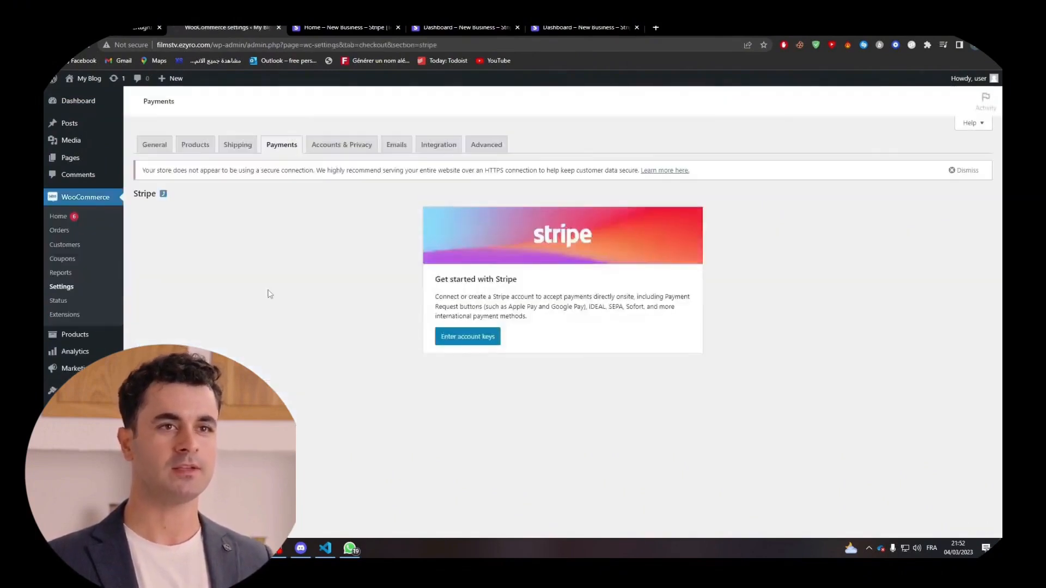
{"action": "triple_click", "coordinate": [446, 284]}
{"action": "left_click_drag", "start_coordinate": [435, 297], "coordinate": [495, 300]}
{"action": "left_click", "coordinate": [502, 316]}
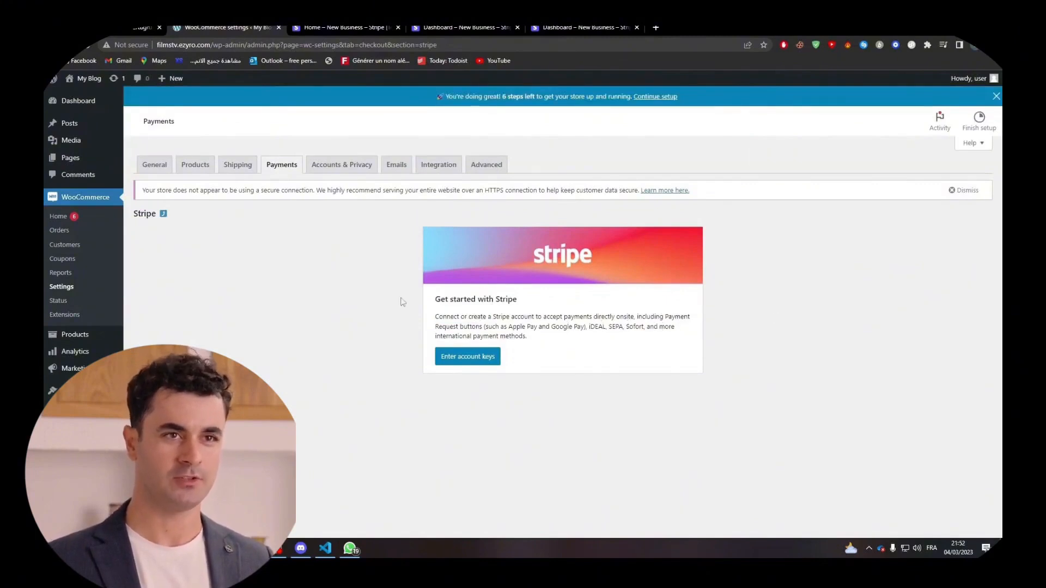
{"action": "left_click", "coordinate": [468, 360]}
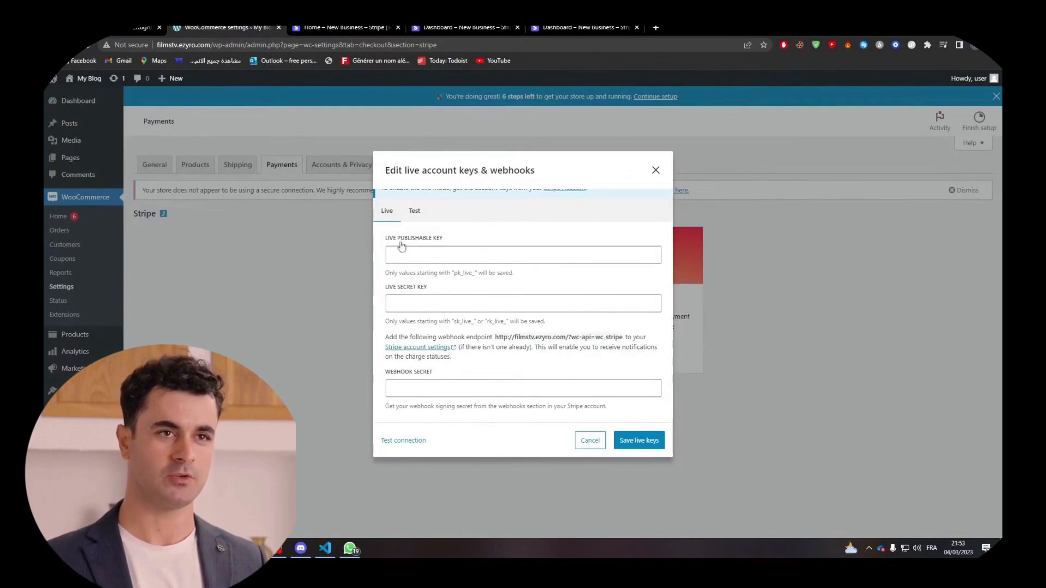
Search the Stripe dashboard for live published key and open the API keys page under Developers.
{"action": "left_click", "coordinate": [344, 28]}
{"action": "scroll", "coordinate": [970, 425], "scroll_direction": "down", "scroll_amount": 15}
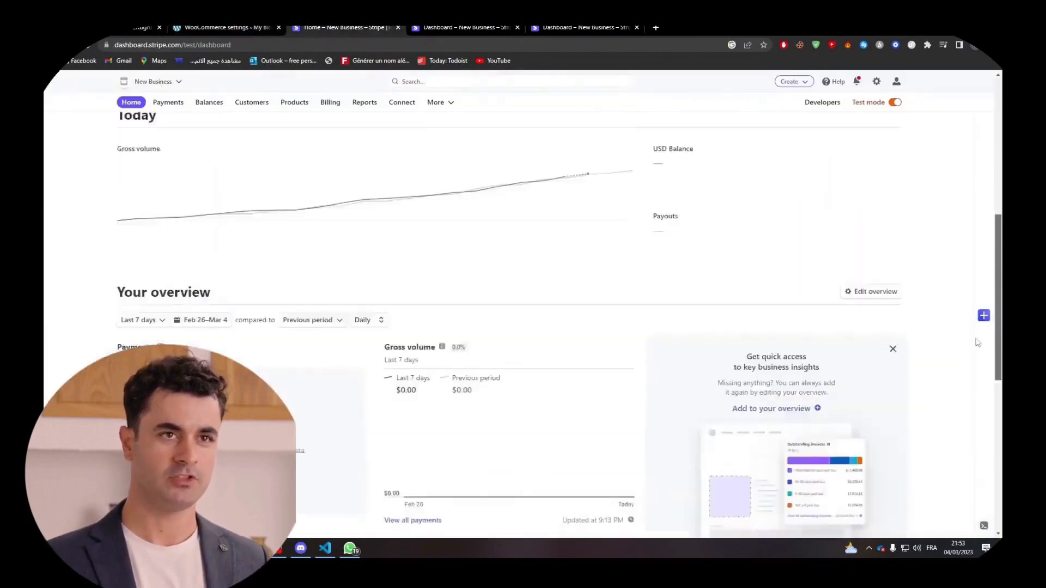
{"action": "scroll", "coordinate": [975, 483], "scroll_direction": "up", "scroll_amount": 15}
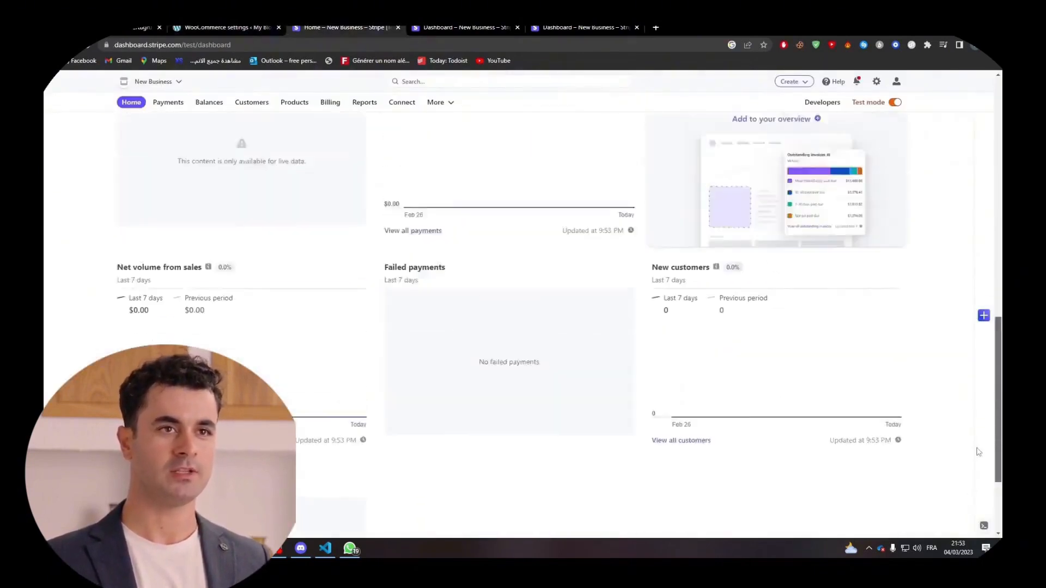
{"action": "left_click", "coordinate": [415, 83]}
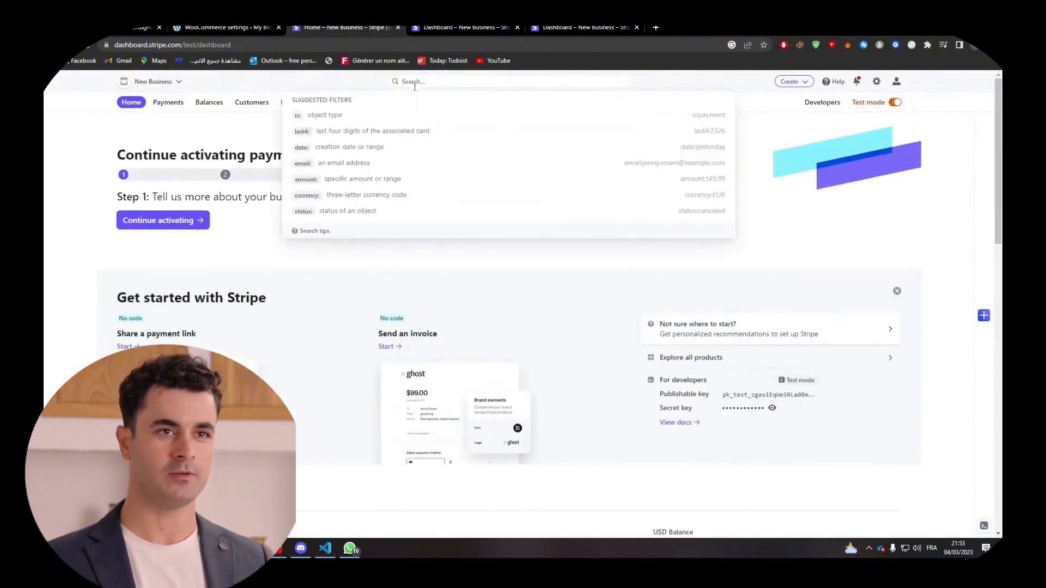
{"action": "type", "text": "live p"}
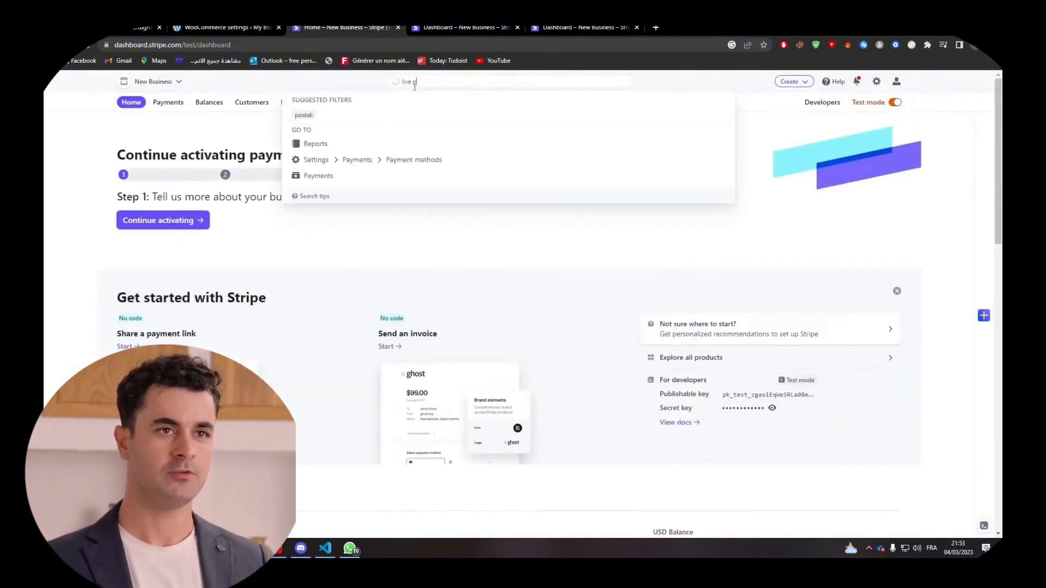
{"action": "type", "text": "ublished key"}
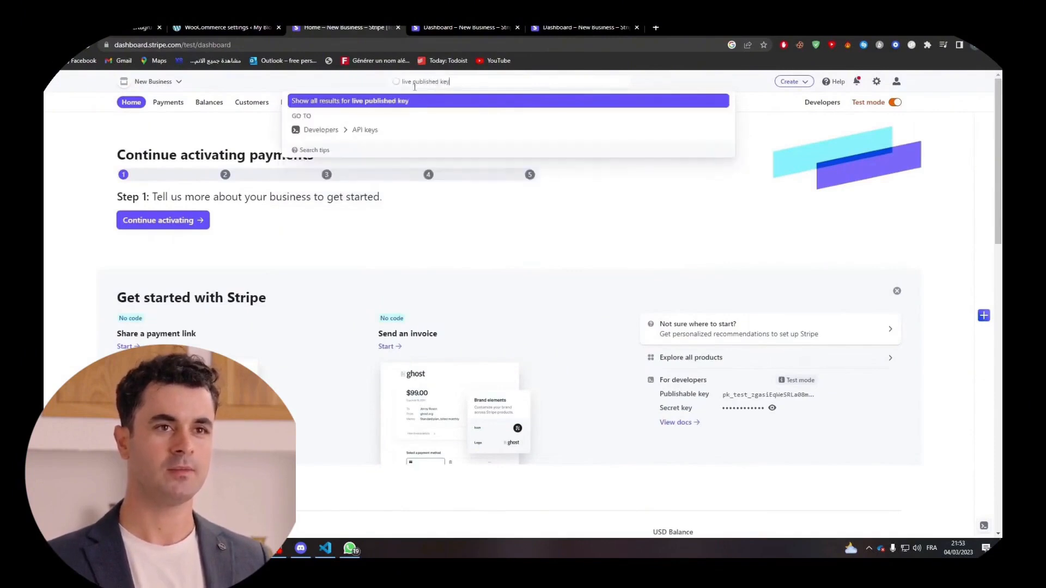
{"action": "left_click", "coordinate": [394, 129]}
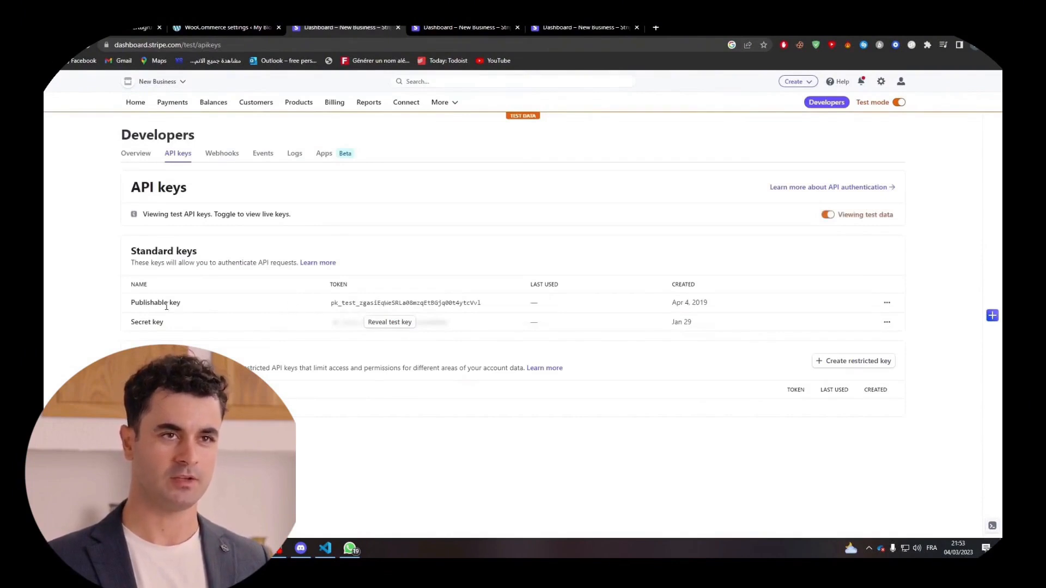
Copy the publishable key from Stripe's API keys page and paste it as the live publishable key in WooCommerce.
{"action": "left_click_drag", "start_coordinate": [331, 302], "coordinate": [480, 303]}
{"action": "left_click", "coordinate": [221, 27]}
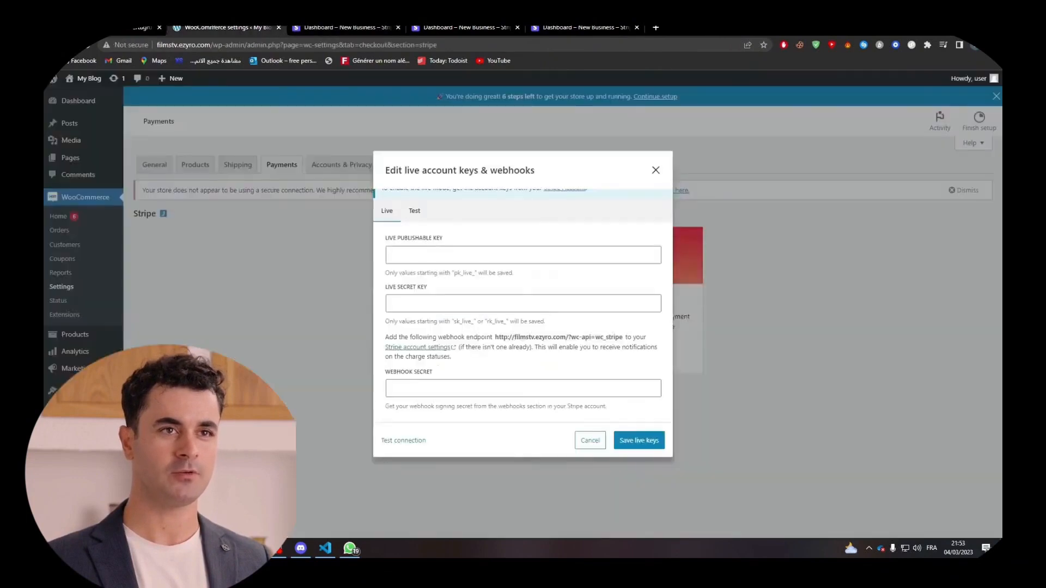
{"action": "left_click", "coordinate": [432, 253]}
{"action": "key", "text": "ctrl+v"}
Reveal and copy the secret key in Stripe and paste it as the live secret key in WooCommerce.
{"action": "left_click", "coordinate": [347, 26]}
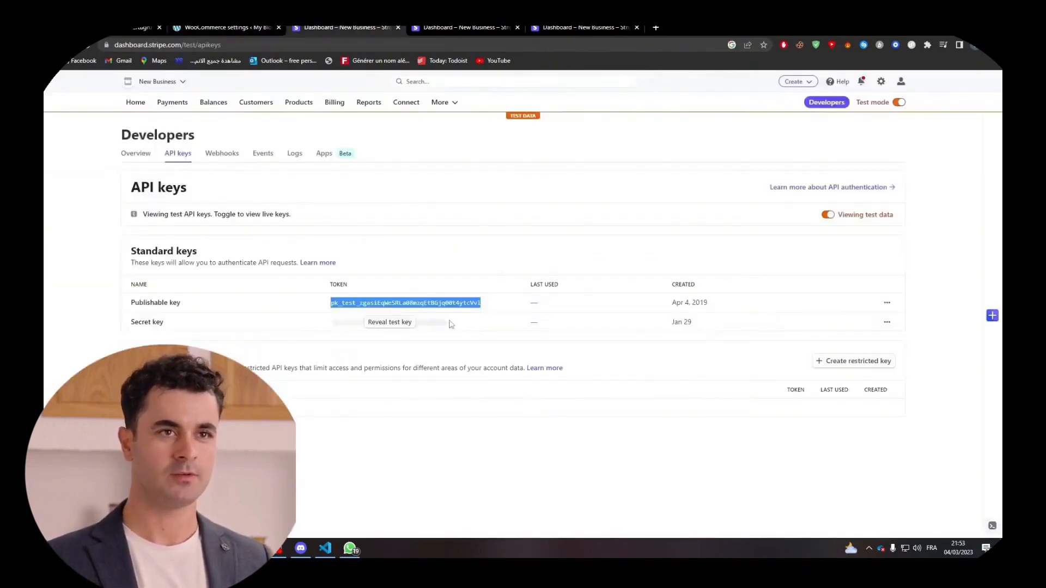
{"action": "left_click", "coordinate": [460, 306]}
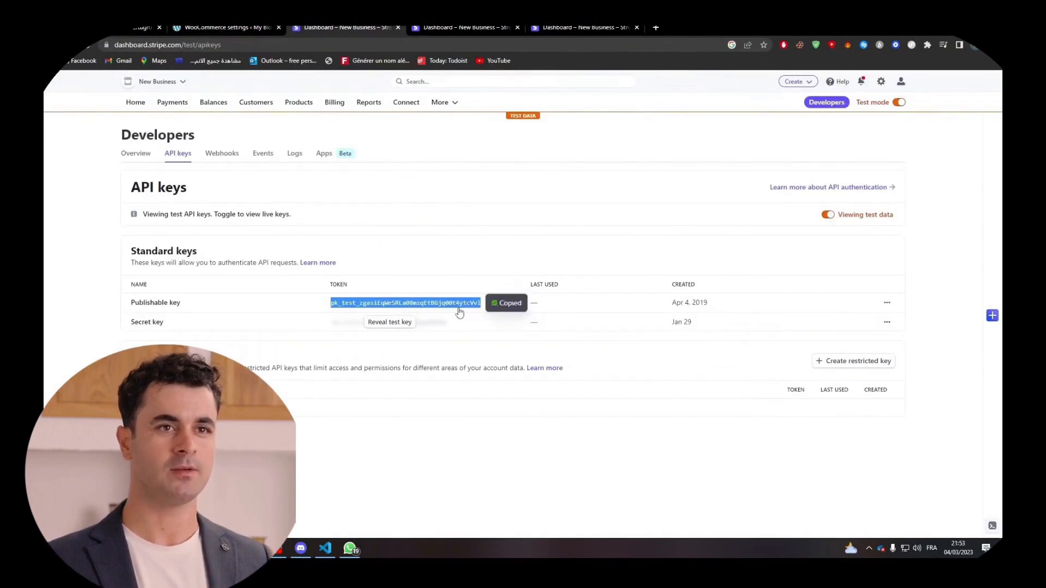
{"action": "left_click", "coordinate": [407, 325]}
{"action": "left_click", "coordinate": [407, 325]}
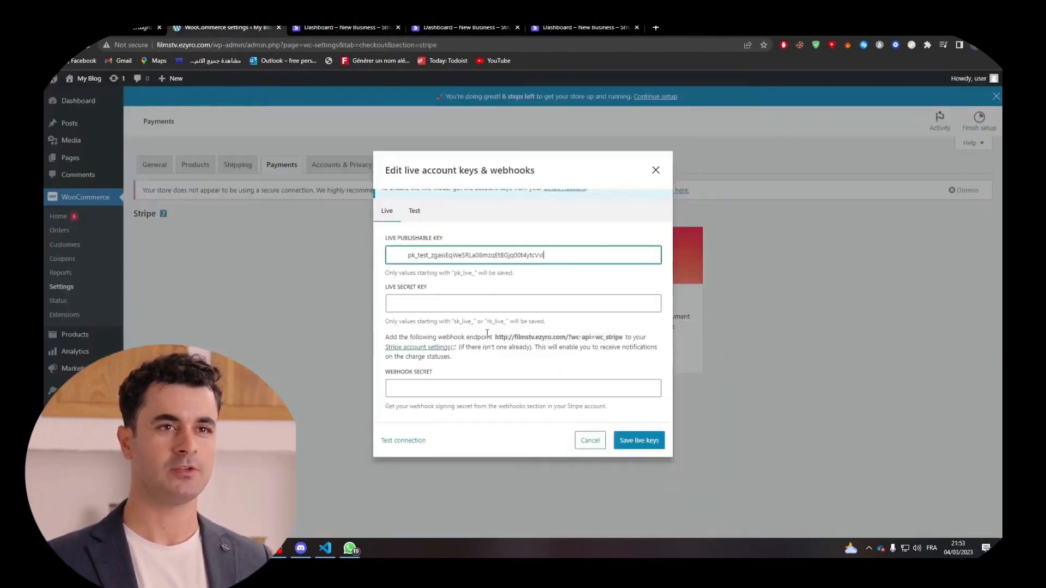
{"action": "left_click", "coordinate": [460, 300]}
{"action": "key", "text": "ctrl+v"}
Copy the webhook endpoint URL from the WooCommerce keys form and open the linked Stripe account settings in a new tab.
{"action": "right_click", "coordinate": [414, 347]}
{"action": "left_click", "coordinate": [451, 351]}
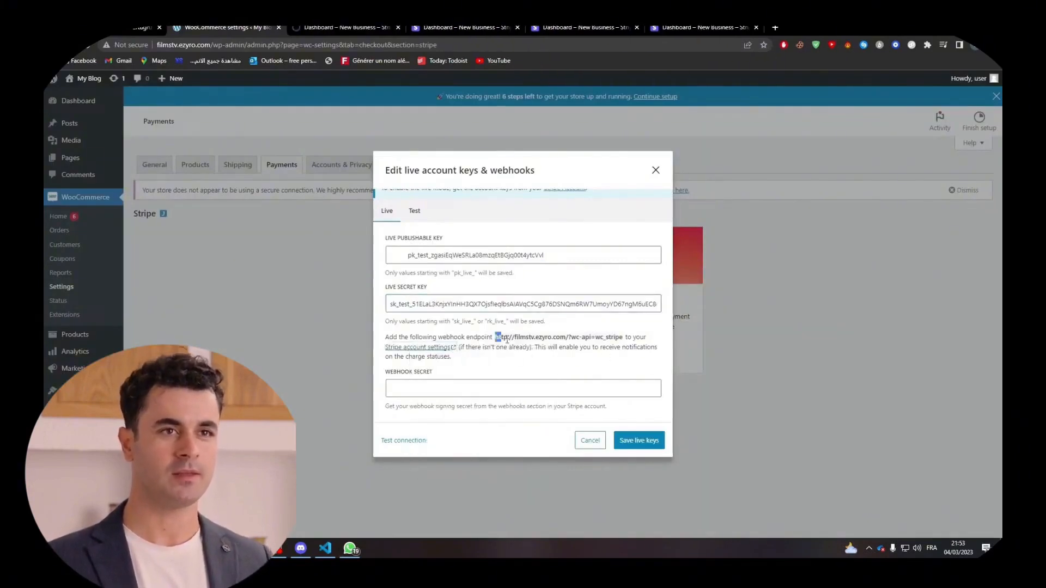
{"action": "left_click_drag", "start_coordinate": [494, 337], "coordinate": [625, 338]}
{"action": "left_click", "coordinate": [341, 27]}
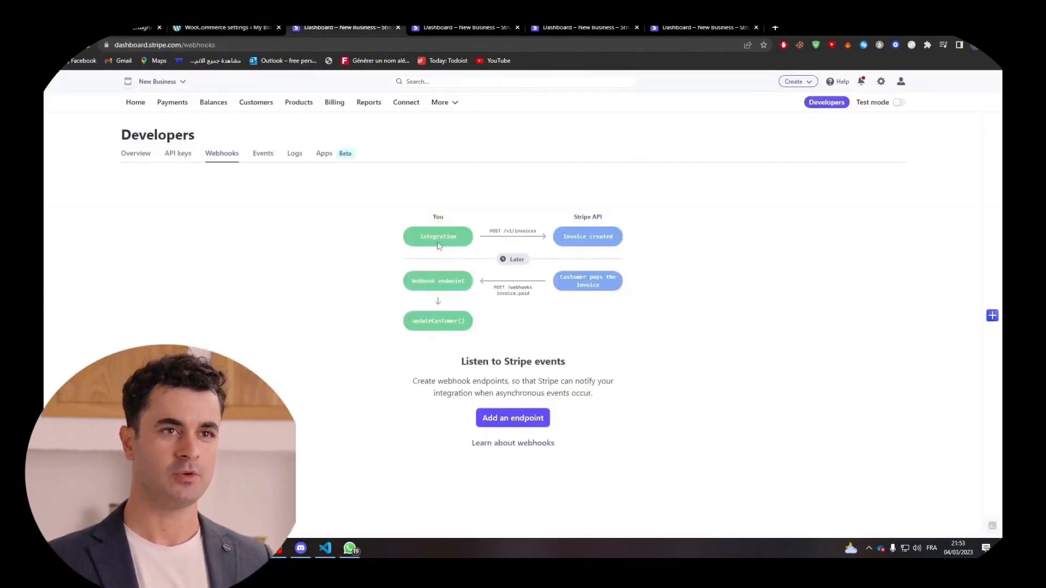
{"action": "left_click", "coordinate": [492, 418]}
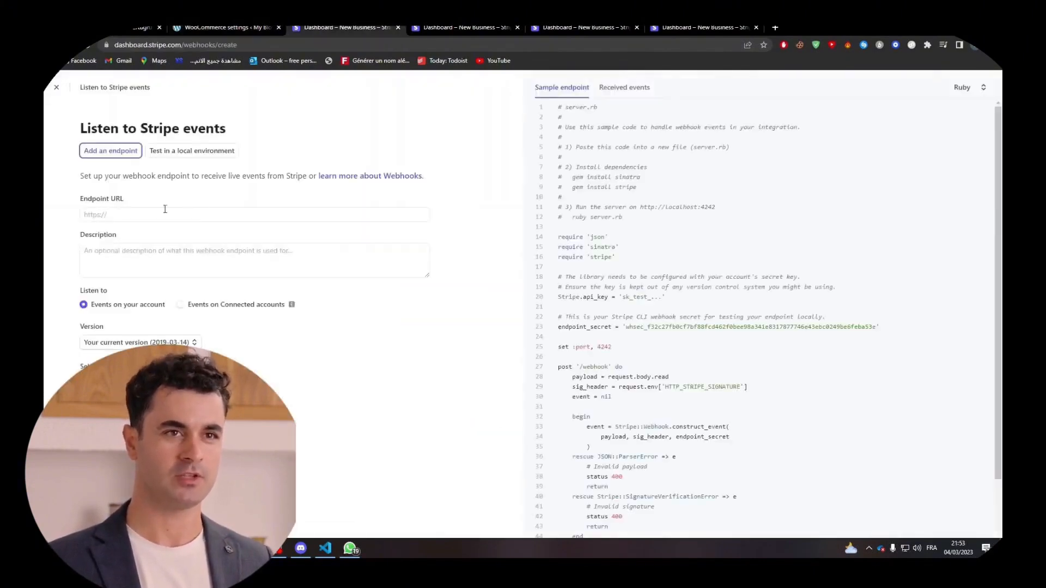
{"action": "left_click", "coordinate": [160, 218]}
{"action": "key", "text": "ctrl+v"}
{"action": "left_click", "coordinate": [341, 337]}
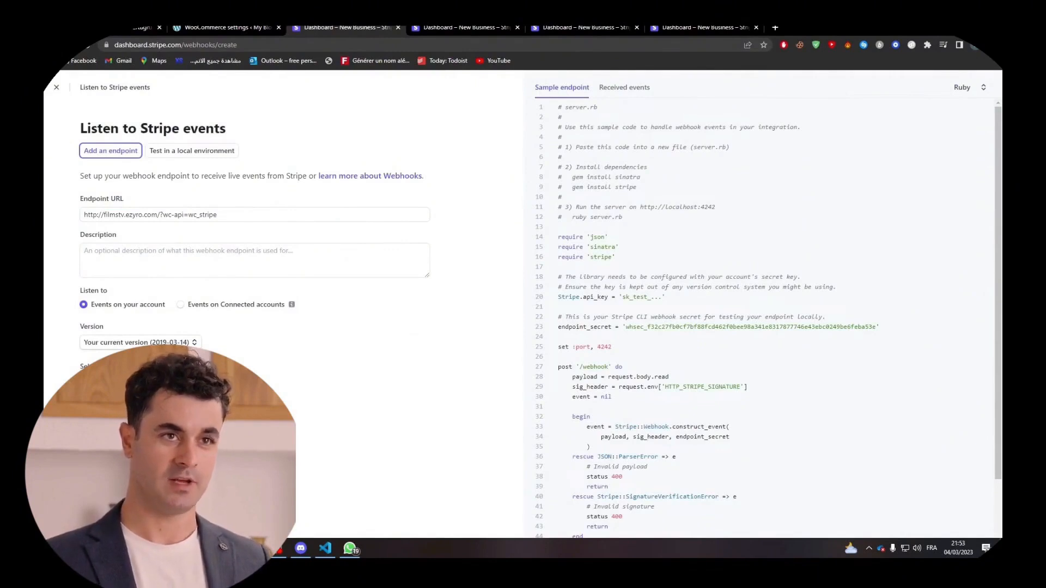
{"action": "left_click", "coordinate": [168, 343]}
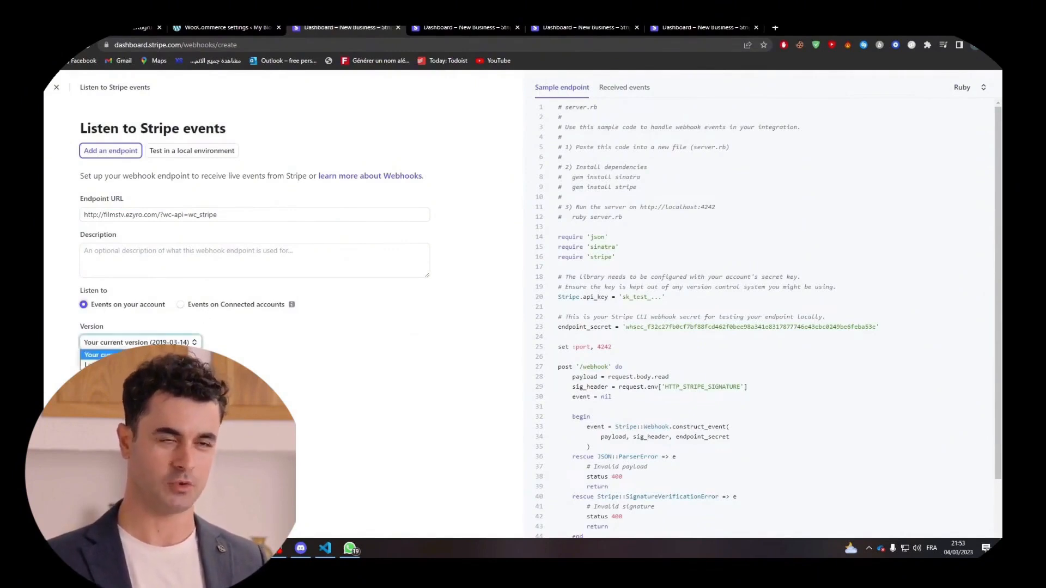
{"action": "left_click", "coordinate": [180, 305]}
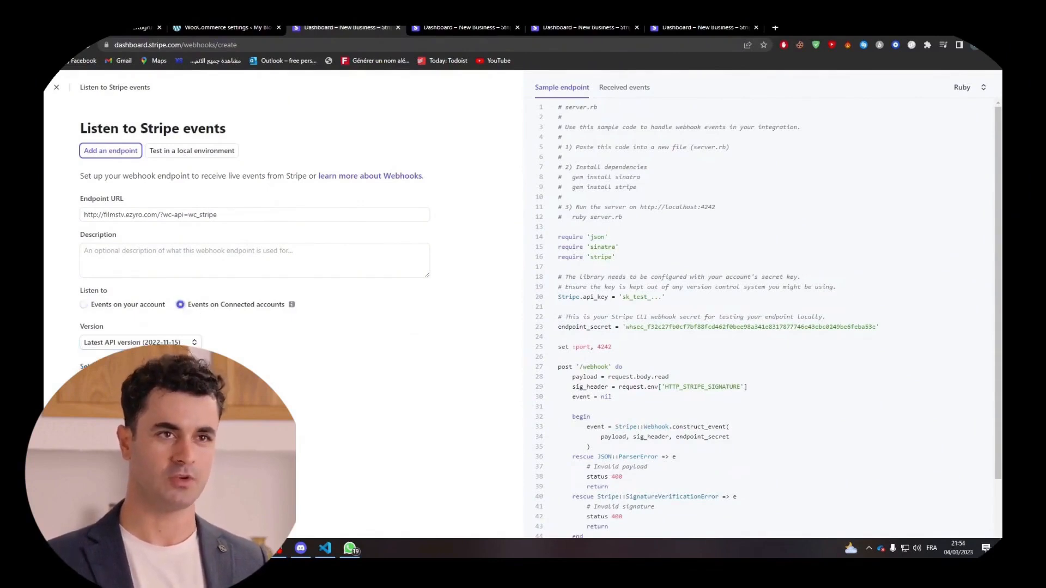
Select all Checkout events for the webhook and try to add the endpoint.
{"action": "left_click", "coordinate": [111, 383]}
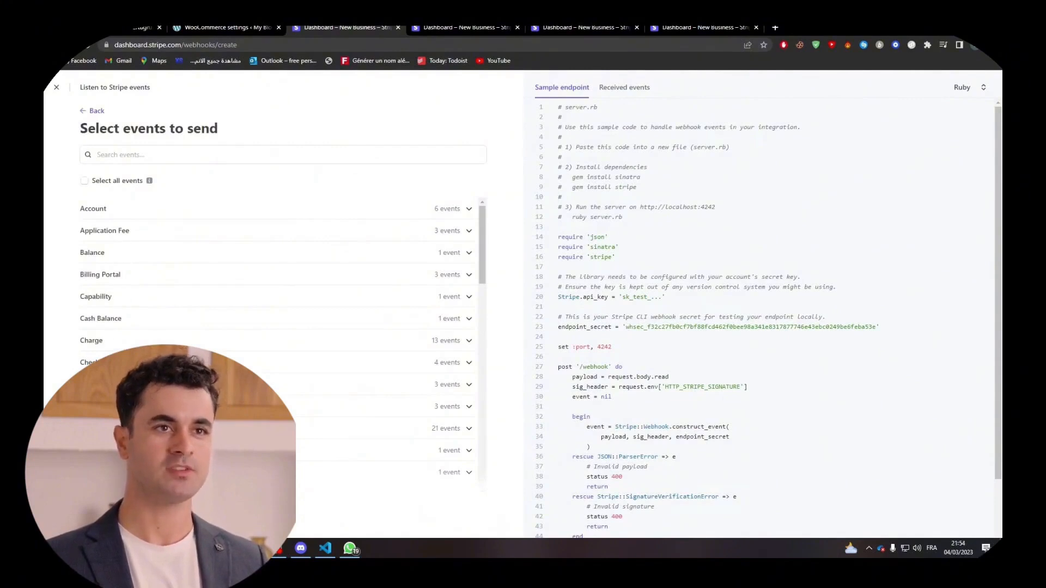
{"action": "left_click", "coordinate": [125, 362]}
{"action": "left_click", "coordinate": [89, 383]}
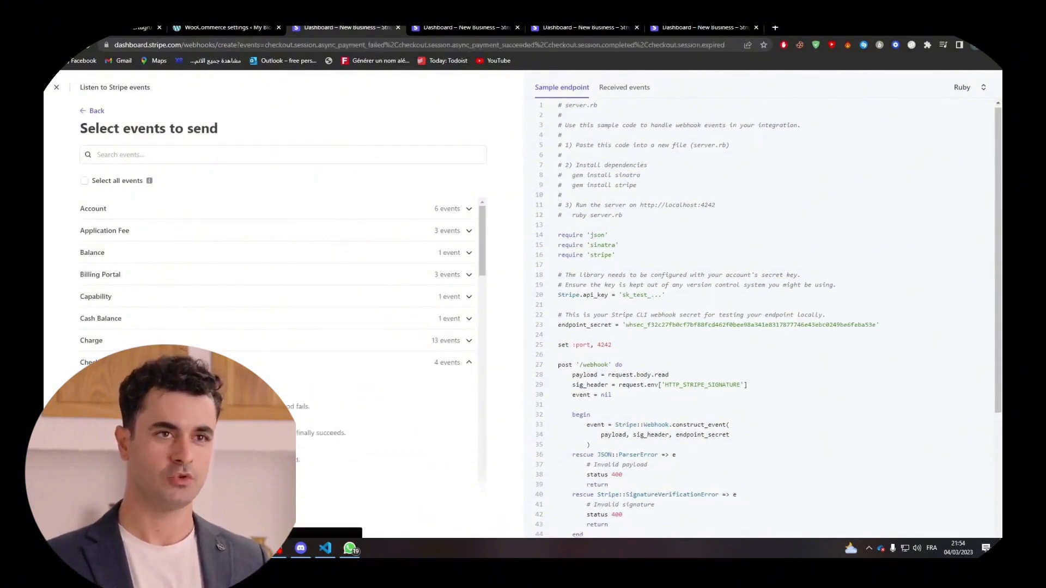
{"action": "left_click", "coordinate": [103, 513]}
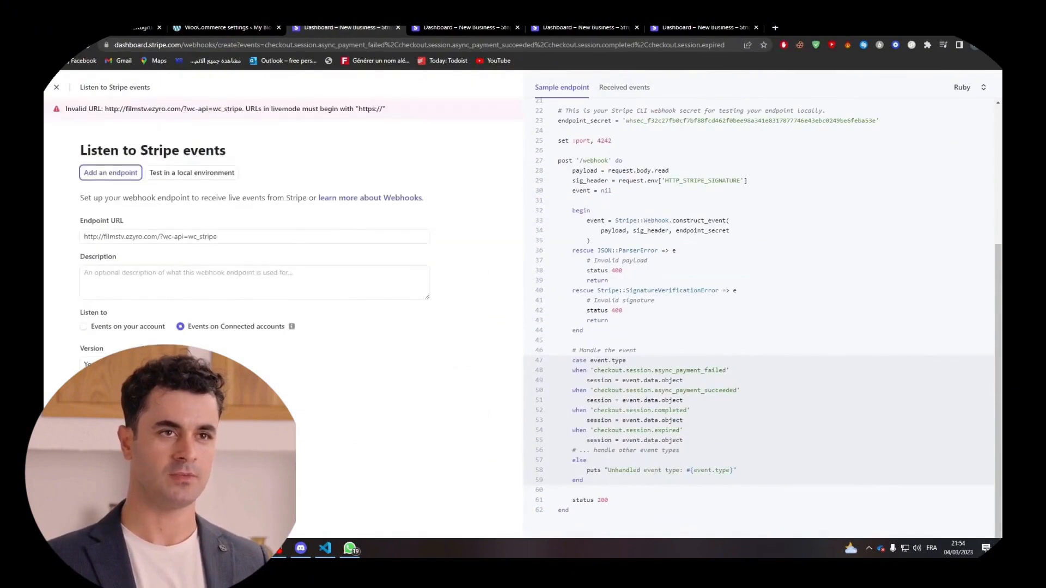
{"action": "left_click_drag", "start_coordinate": [147, 109], "coordinate": [302, 111]}
{"action": "left_click", "coordinate": [294, 119]}
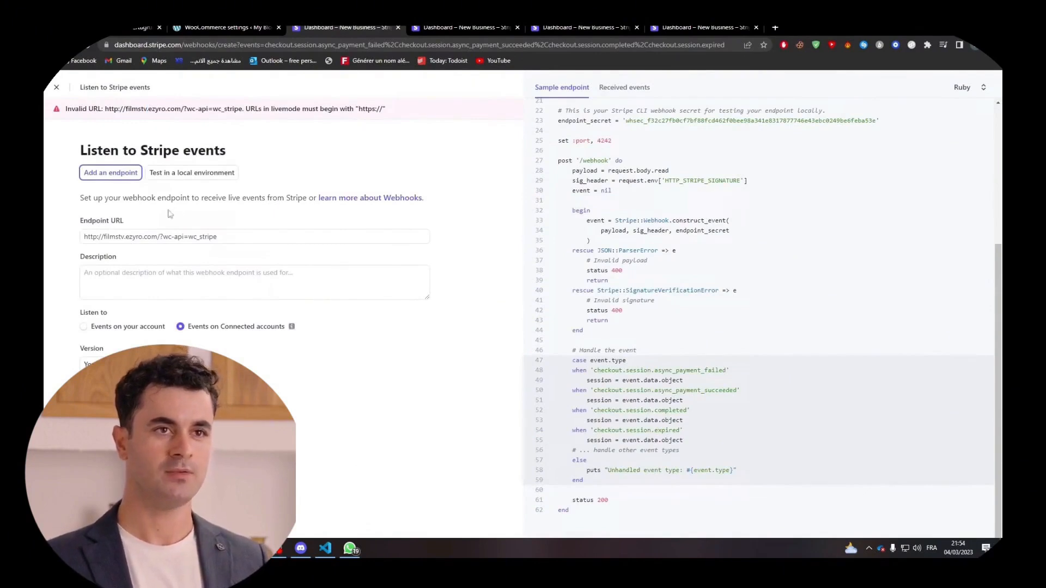
{"action": "triple_click", "coordinate": [374, 111]}
{"action": "left_click", "coordinate": [373, 114]}
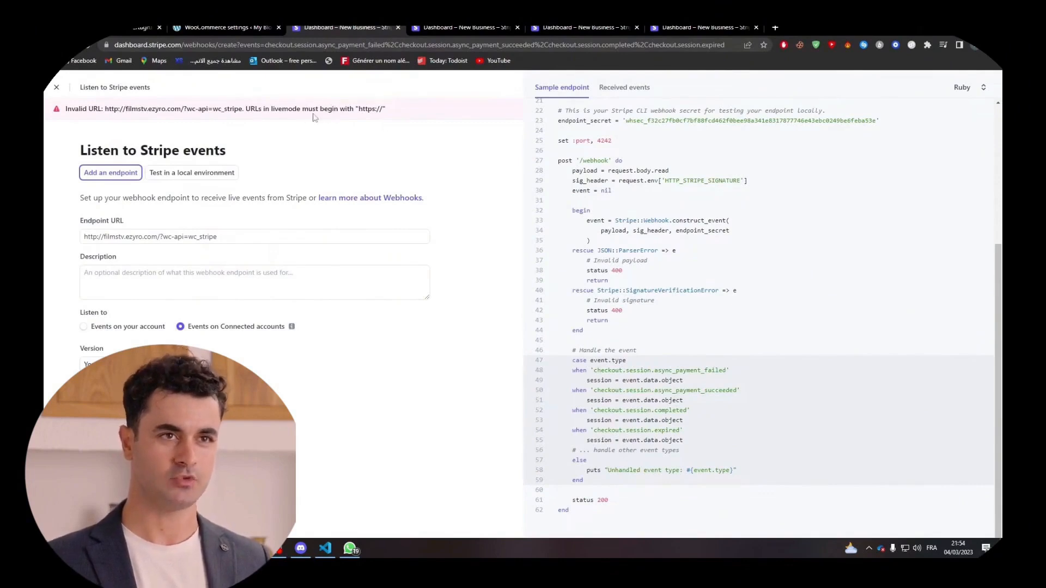
Switch to WooCommerce, close the live account keys and webhooks form, and open the WordPress dashboard.
{"action": "left_click", "coordinate": [251, 27]}
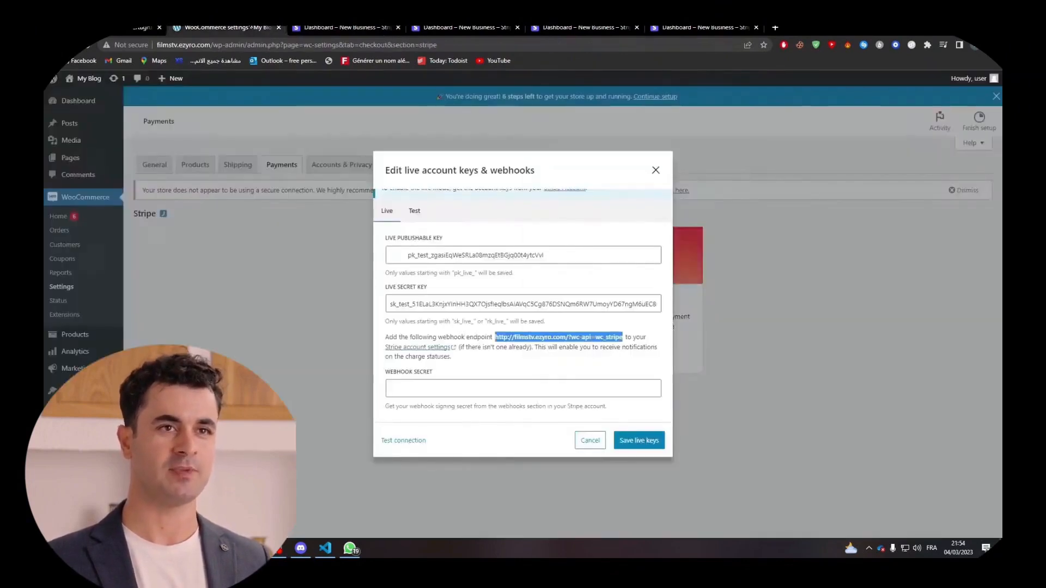
{"action": "left_click", "coordinate": [594, 372]}
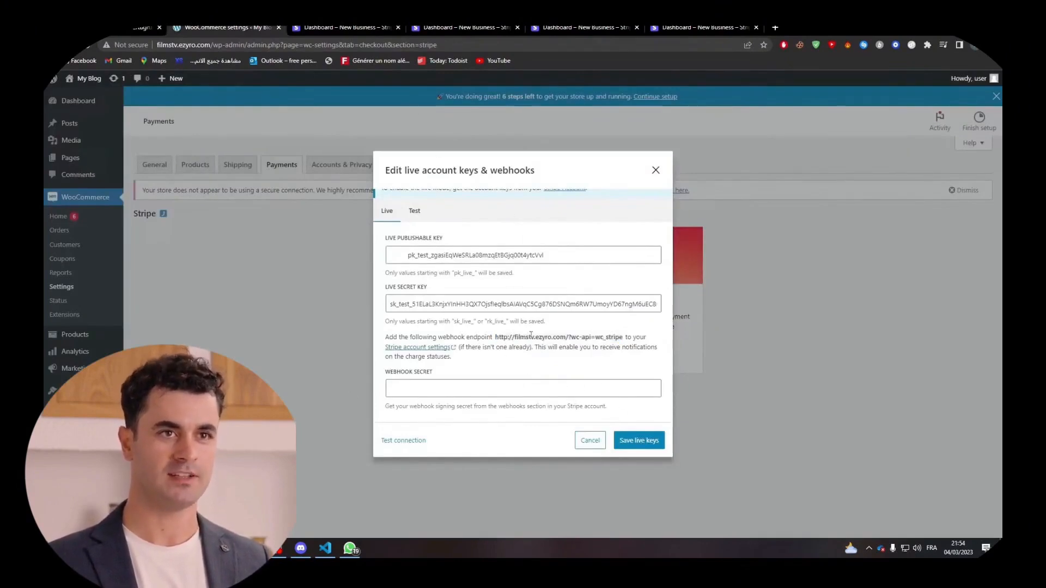
{"action": "left_click", "coordinate": [632, 436]}
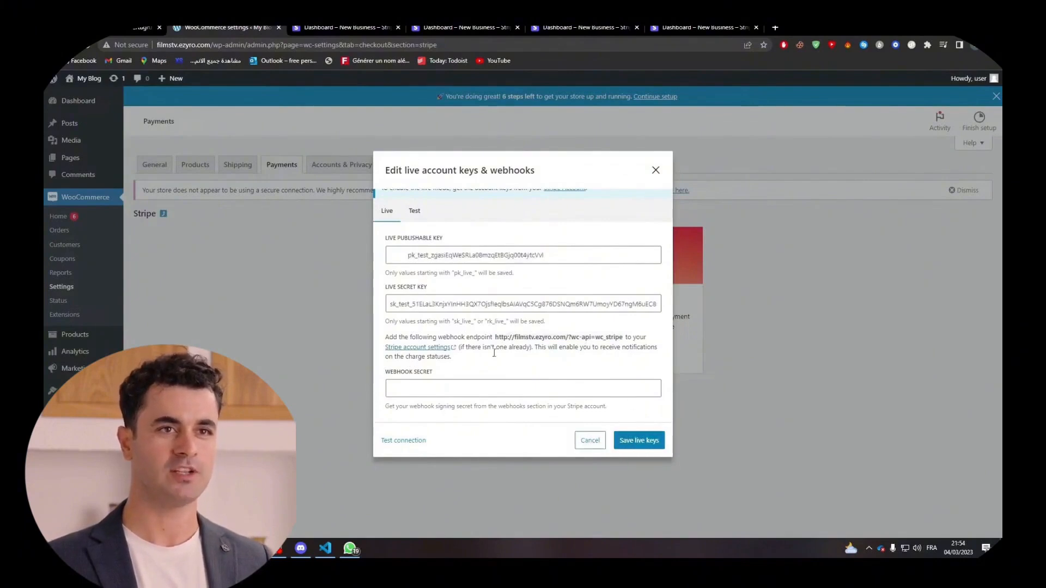
{"action": "left_click", "coordinate": [656, 171]}
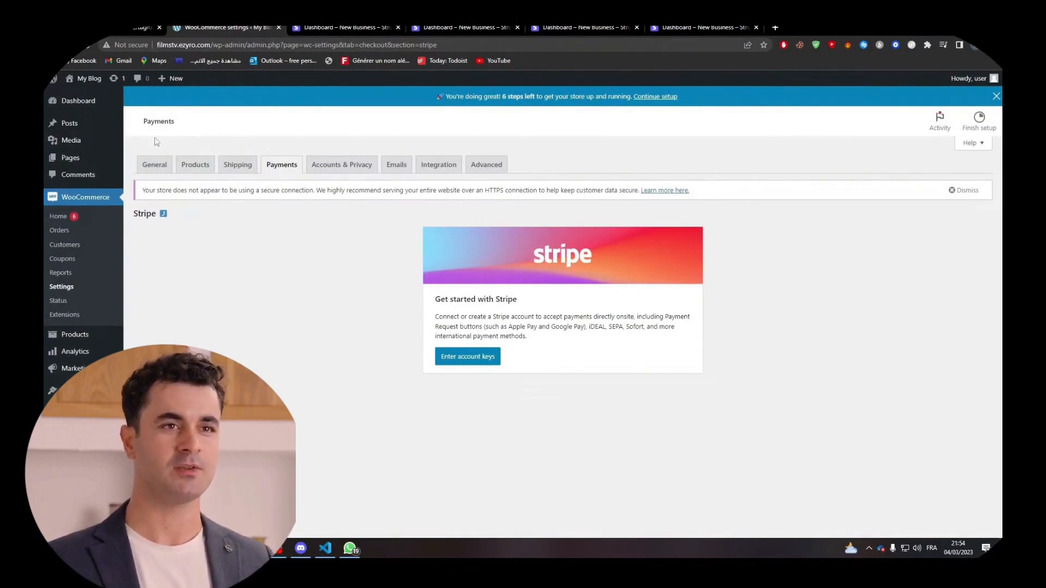
{"action": "left_click", "coordinate": [90, 103]}
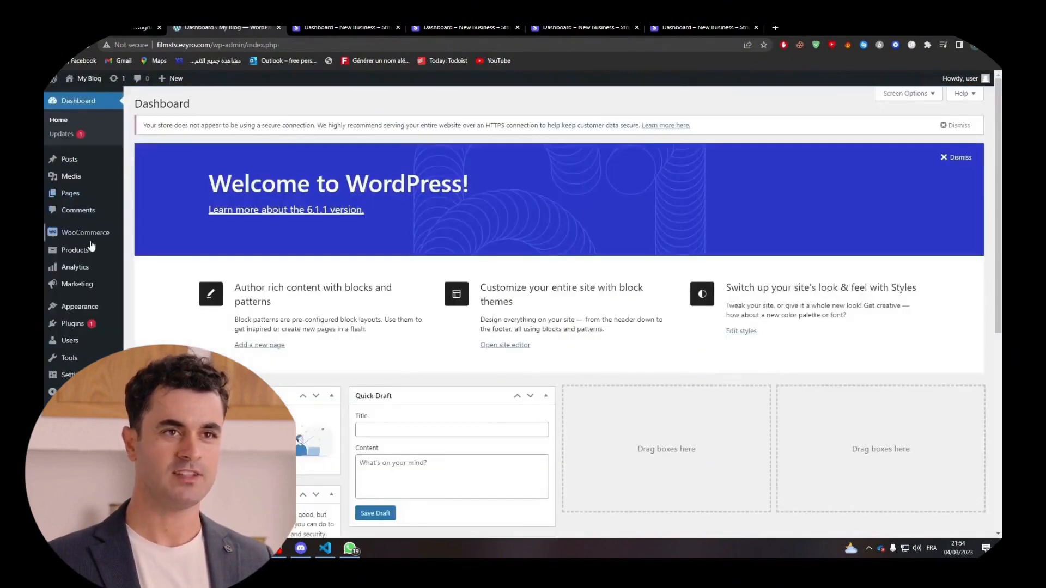
{"action": "mouse_move", "coordinate": [96, 240]}
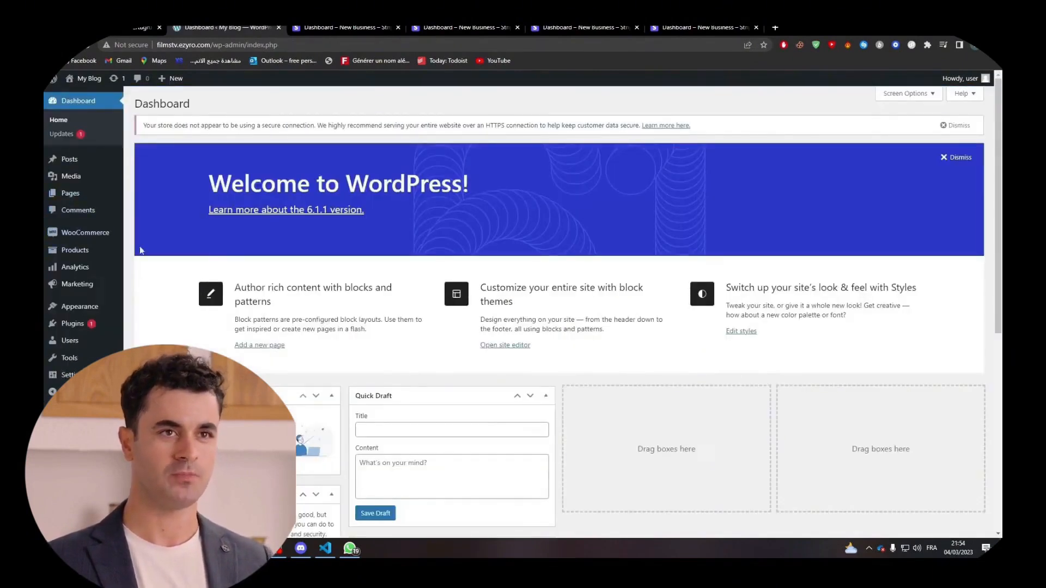
{"action": "mouse_move", "coordinate": [88, 325]}
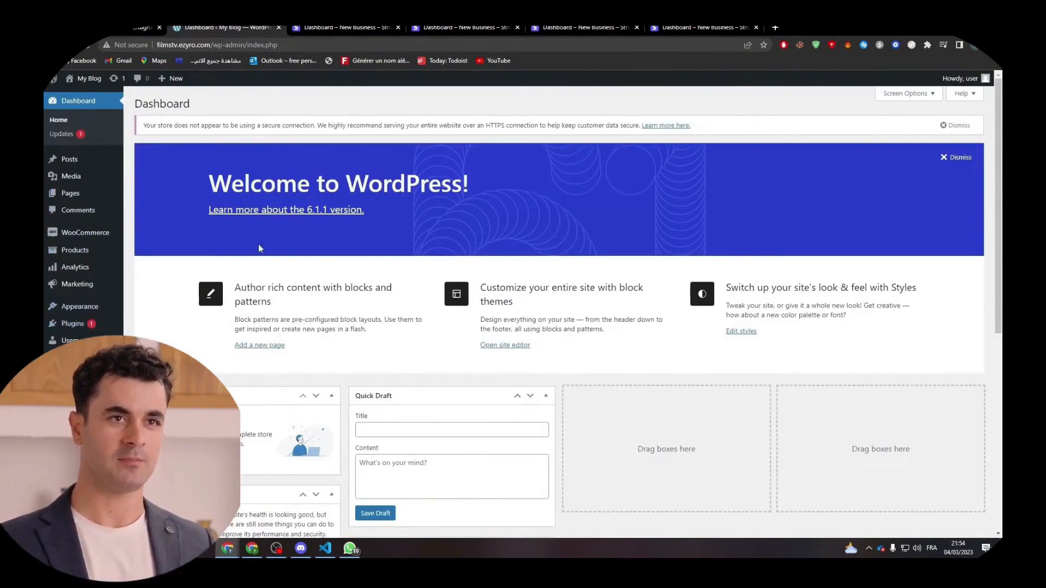
Return to Stripe and discard the unfinished webhook endpoint form.
{"action": "left_click", "coordinate": [363, 28]}
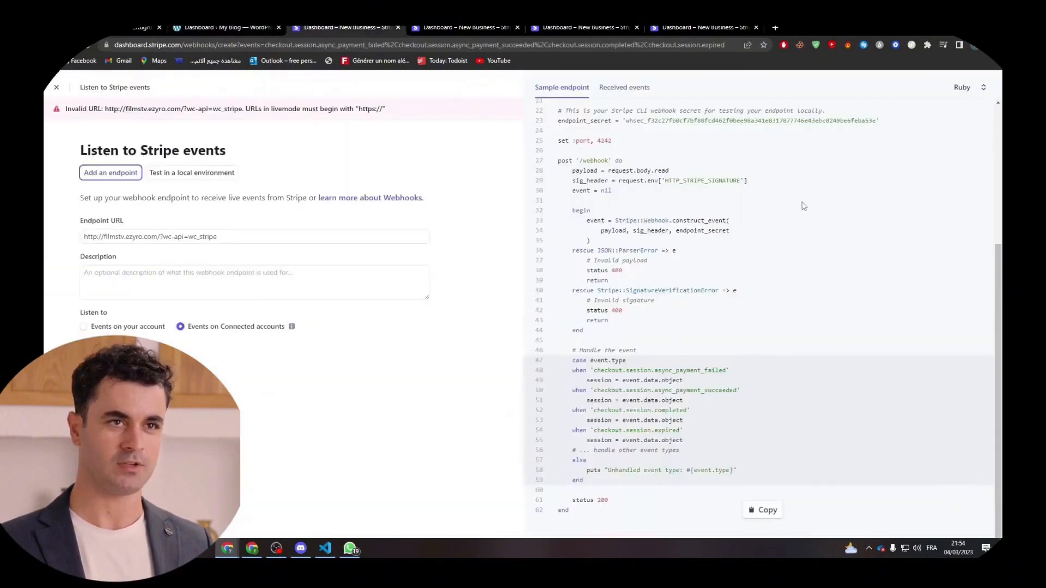
{"action": "left_click", "coordinate": [60, 90]}
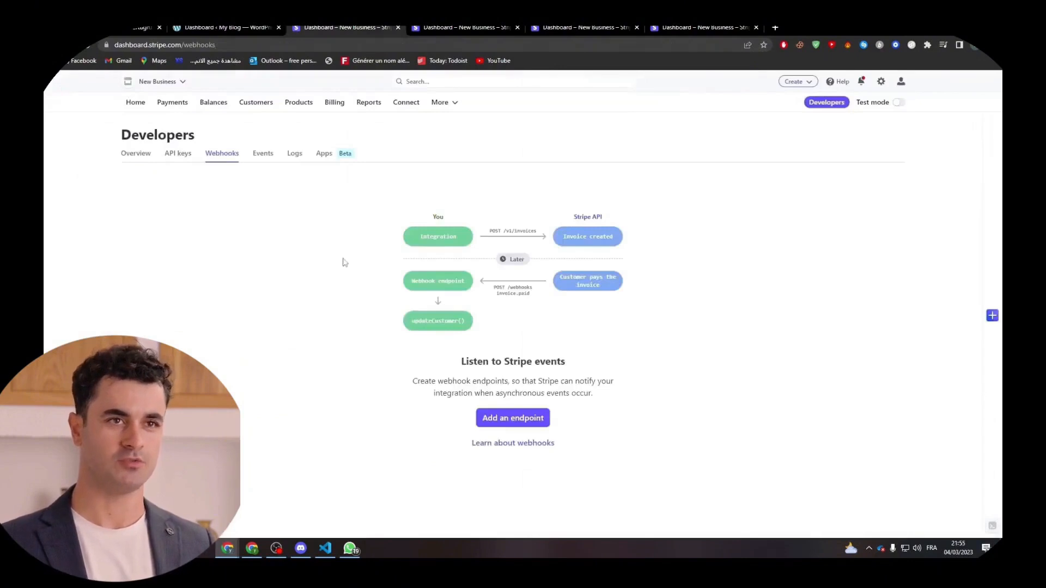
{"action": "left_click", "coordinate": [232, 30]}
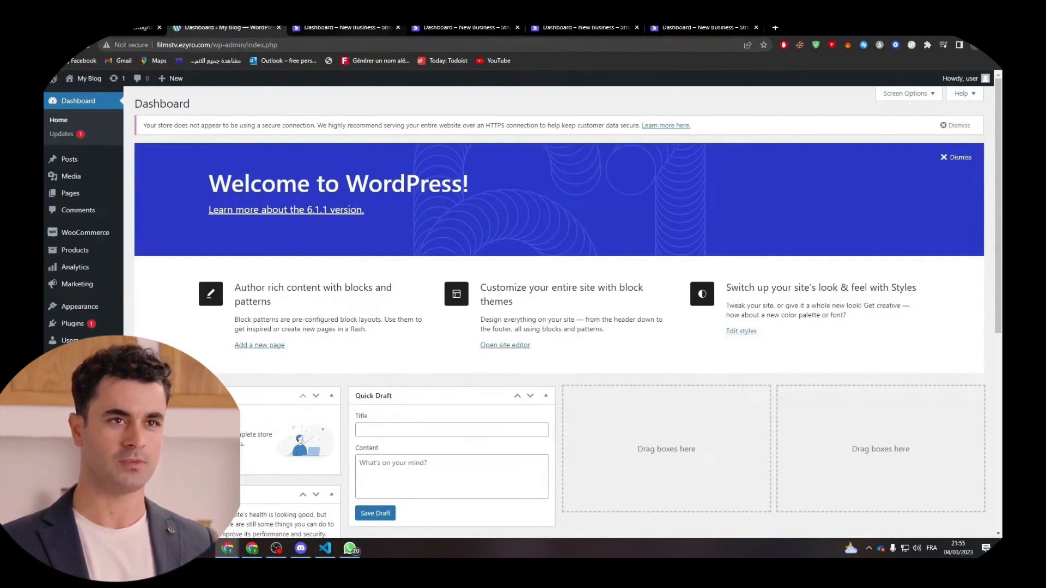
{"action": "left_click", "coordinate": [340, 28]}
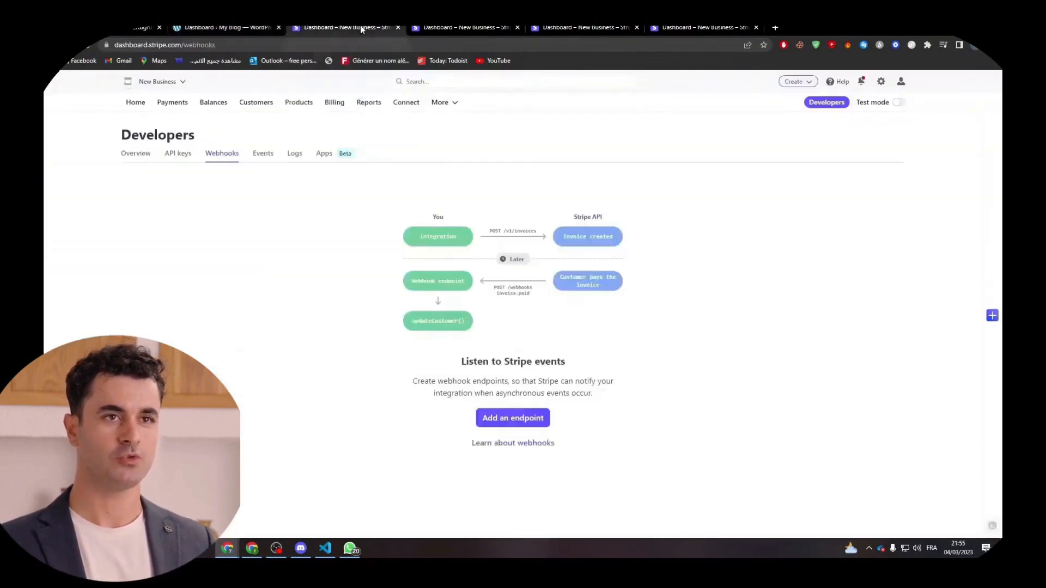
Start a new Stripe webhook endpoint for events on your account and select all Checkout events to send.
{"action": "left_click", "coordinate": [513, 424]}
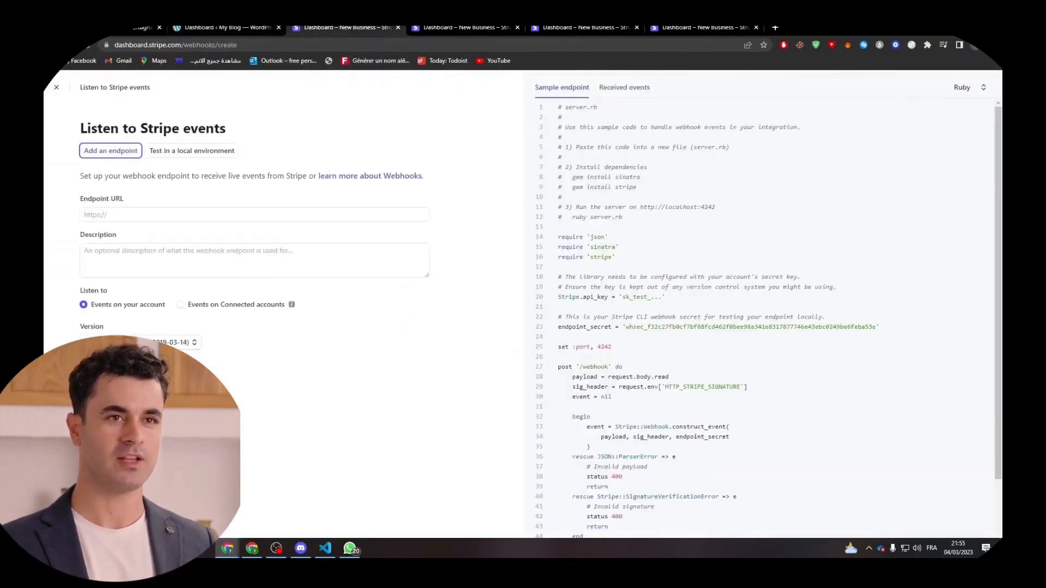
{"action": "left_click", "coordinate": [111, 379]}
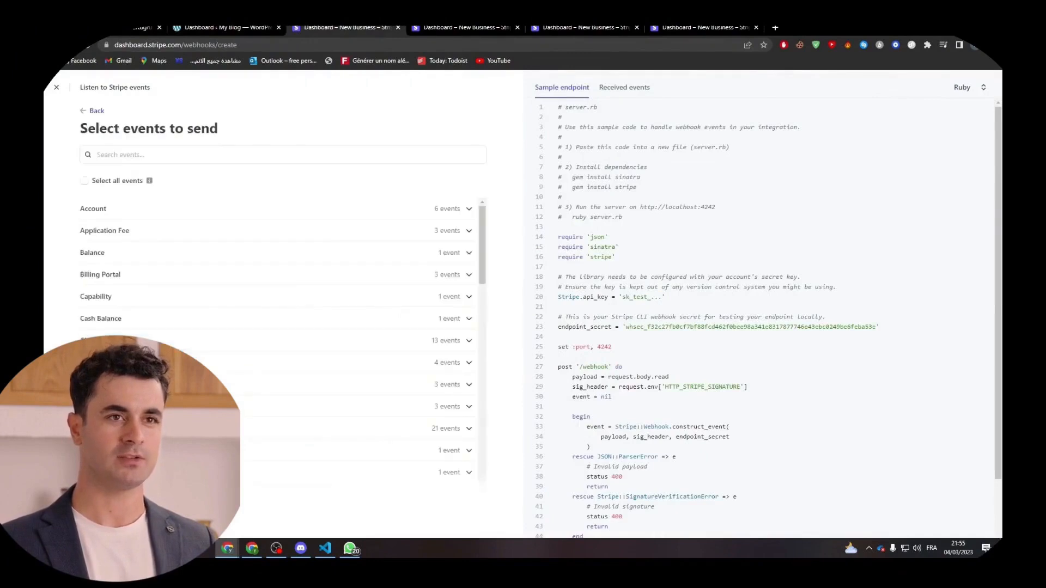
{"action": "left_click", "coordinate": [243, 362]}
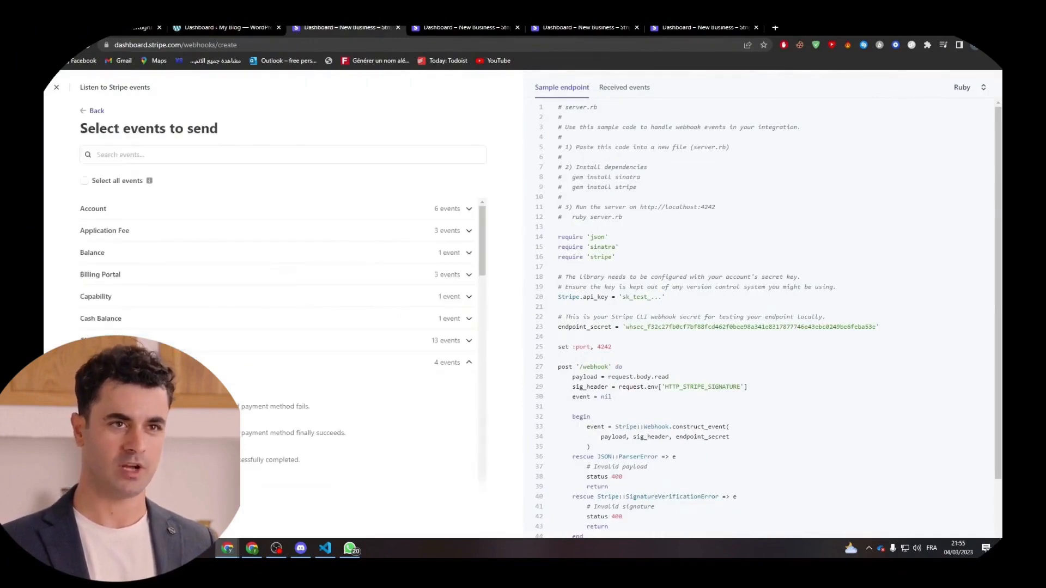
{"action": "left_click", "coordinate": [85, 381]}
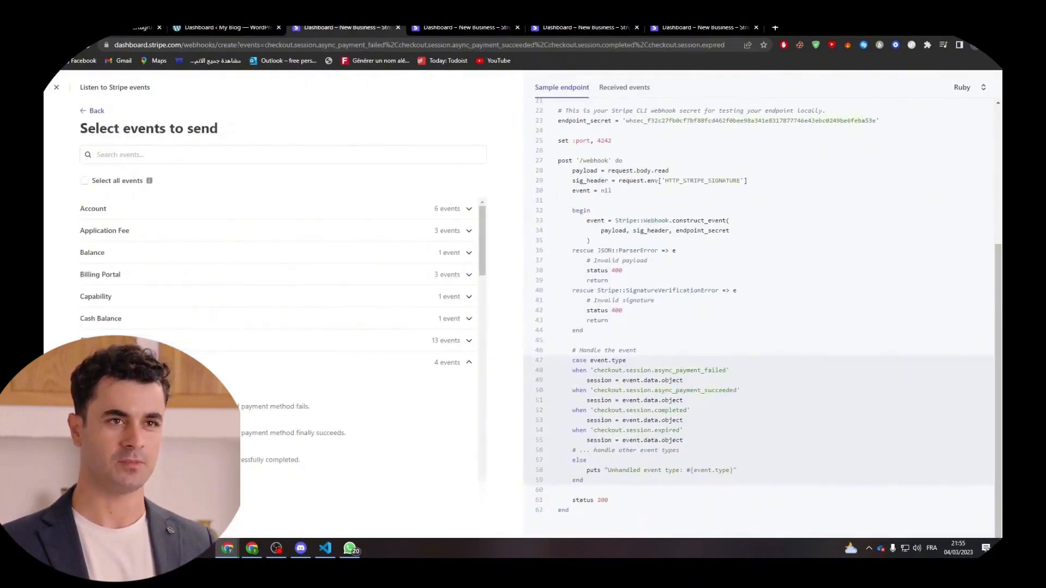